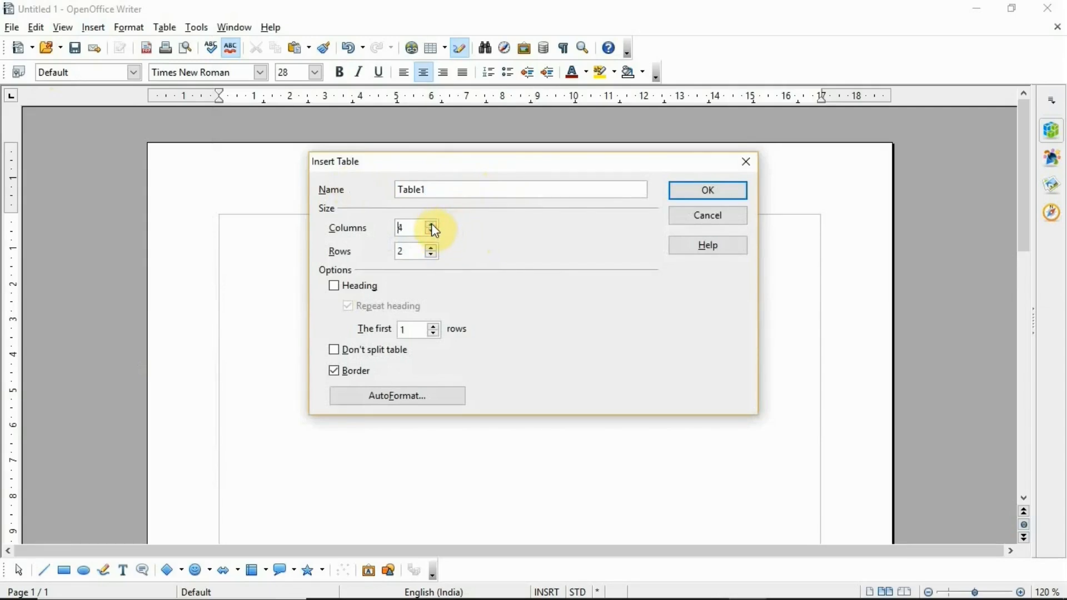
- Insert a table with 4 columns and 5 rows, without a heading or the don't-split option, and with a border
{"action": "left_click", "coordinate": [432, 248]}
{"action": "left_click", "coordinate": [432, 248]}
{"action": "left_click", "coordinate": [432, 248]}
{"action": "left_click", "coordinate": [334, 286]}
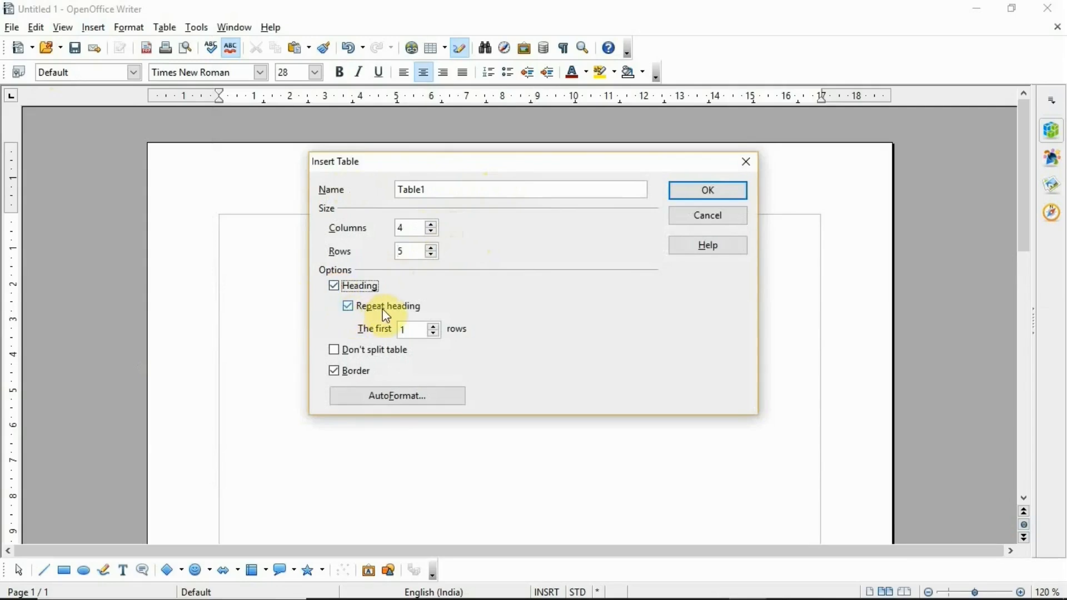
{"action": "left_click", "coordinate": [334, 286]}
{"action": "left_click", "coordinate": [335, 351]}
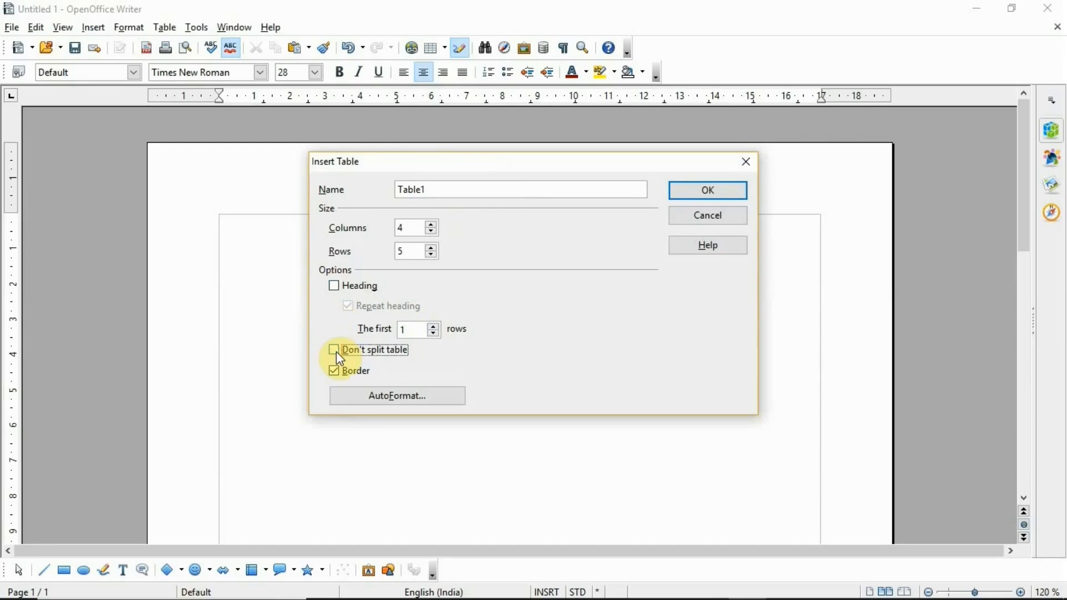
{"action": "left_click", "coordinate": [335, 370]}
{"action": "left_click", "coordinate": [336, 371]}
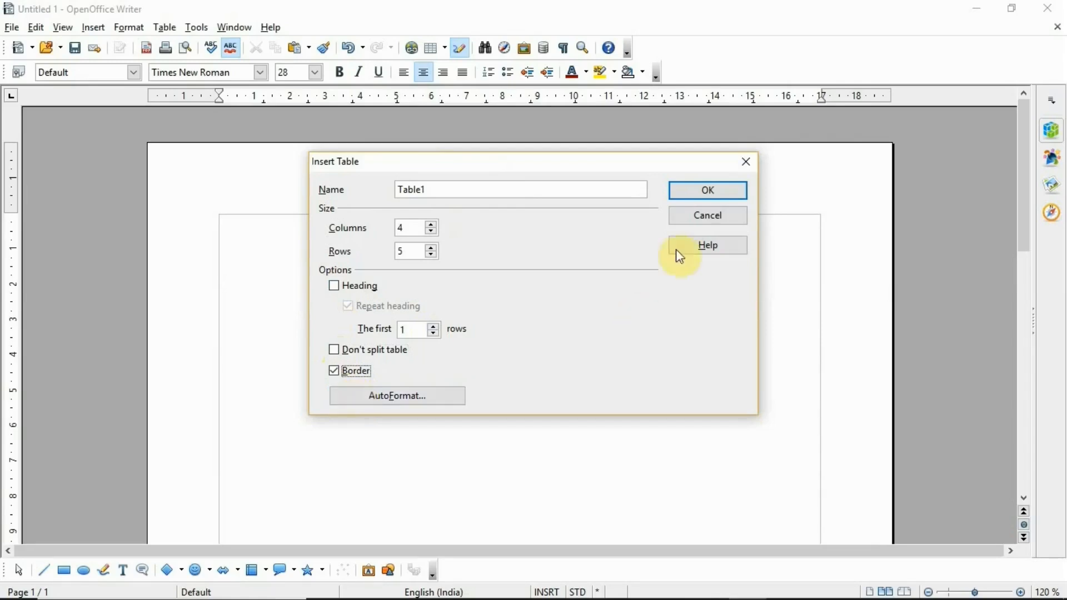
{"action": "left_click", "coordinate": [706, 190]}
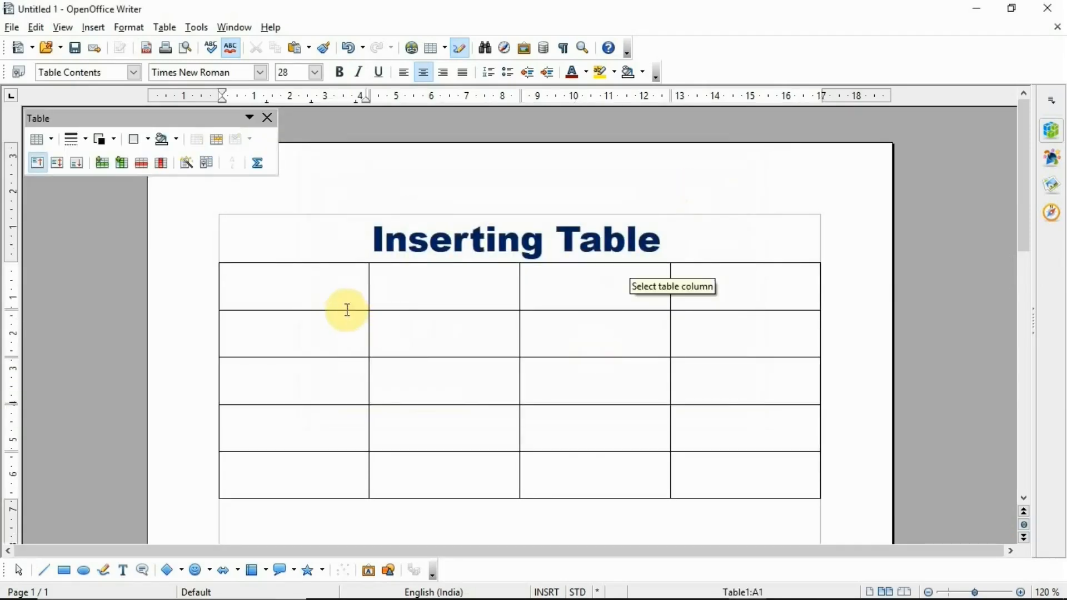
- Fill the table's first row with the column headings R.No., Name, Class and Mob. No
{"action": "left_click", "coordinate": [346, 290]}
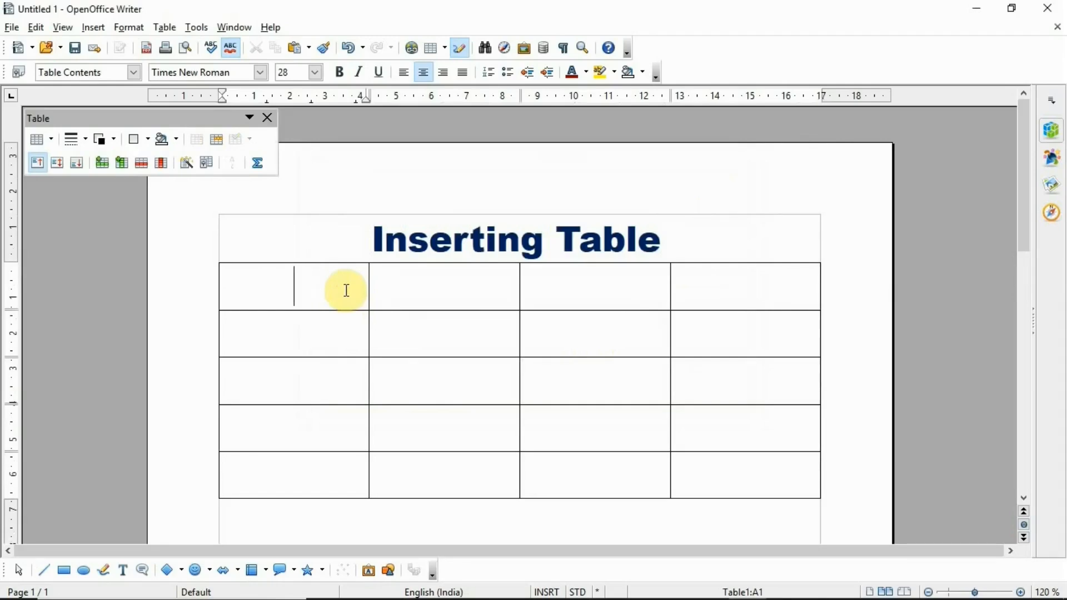
{"action": "type", "text": "R."}
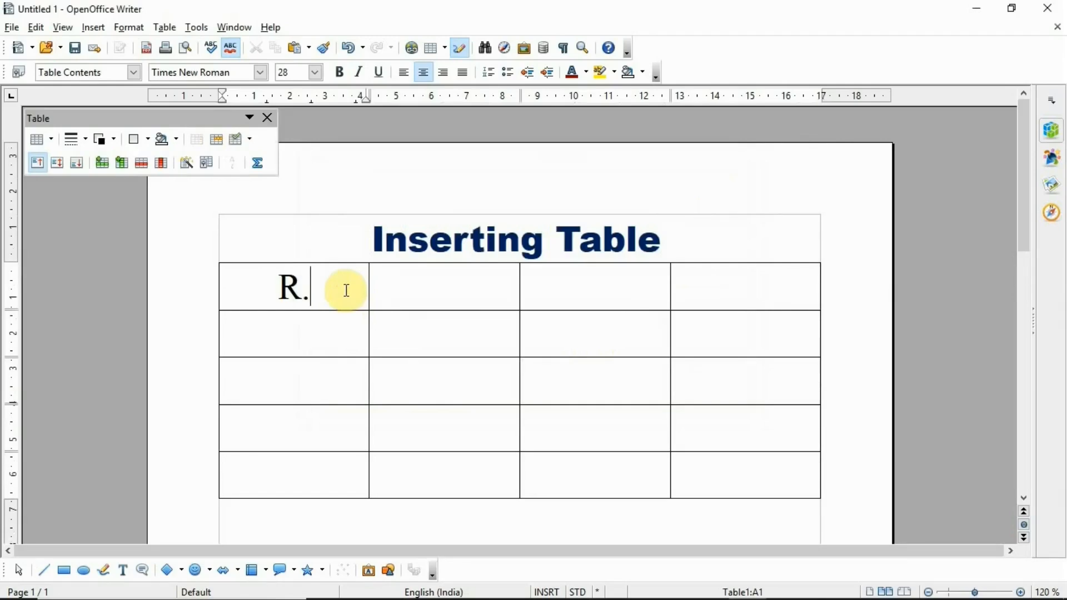
{"action": "type", "text": "No."}
{"action": "key", "text": "Tab"}
{"action": "type", "text": "Name"}
{"action": "key", "text": "Tab"}
{"action": "type", "text": "Class"}
{"action": "key", "text": "Tab"}
{"action": "type", "text": "Mo"}
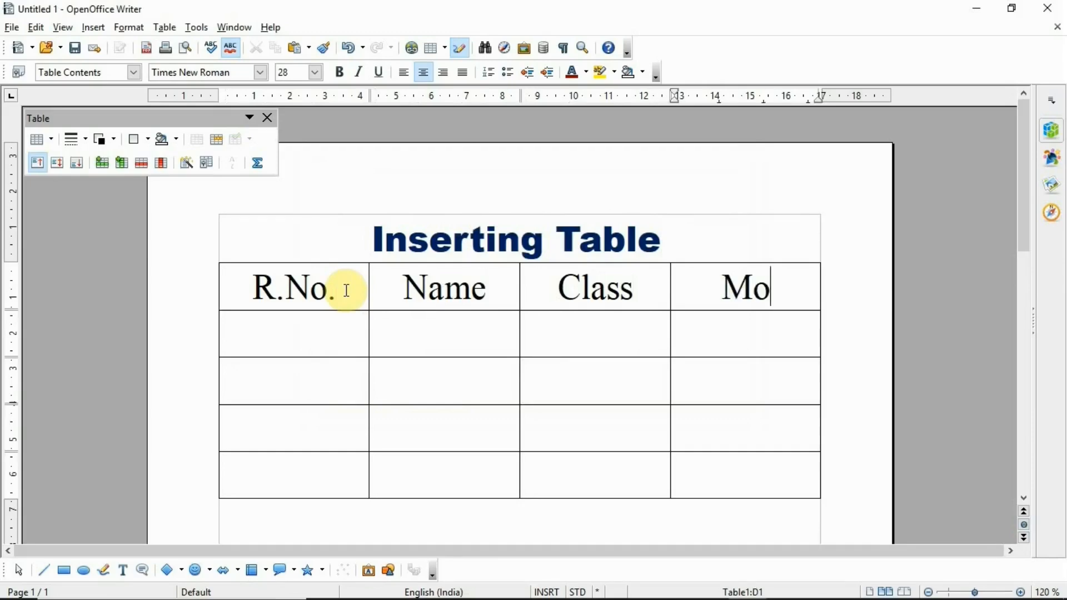
{"action": "type", "text": "b. No."}
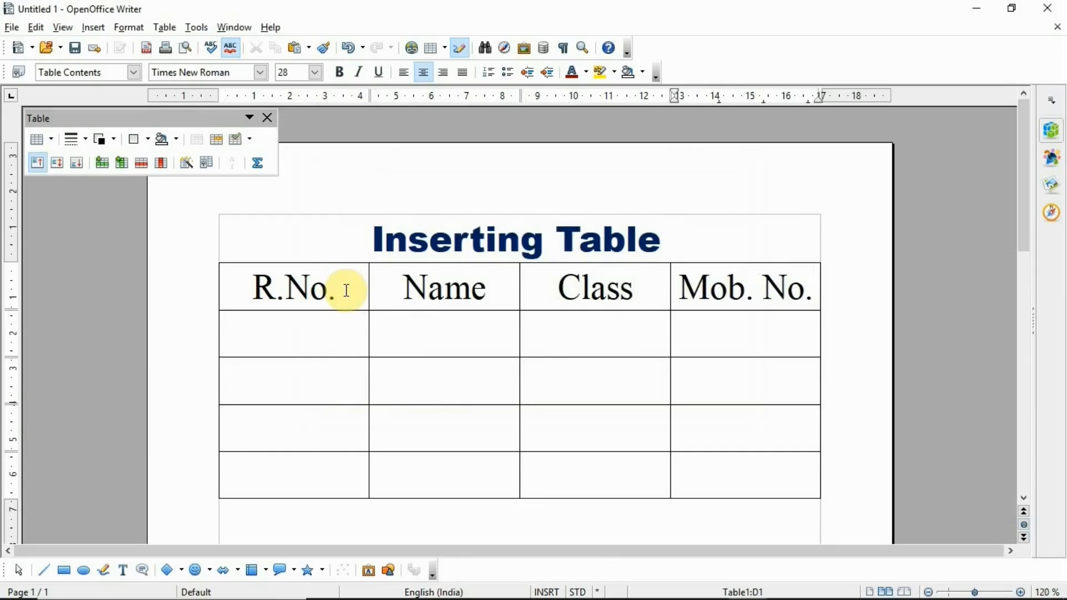
- Fill the second row with 1, the student's name, 10th and the mobile number, and widen the Mob. No. column to fit it
{"action": "left_click", "coordinate": [284, 330]}
{"action": "type", "text": "1"}
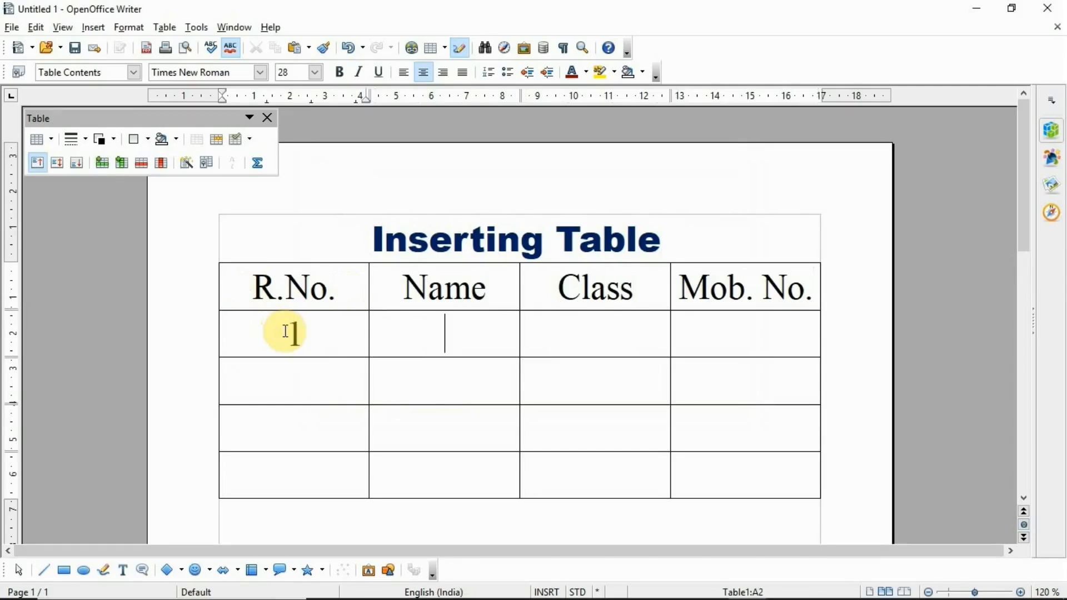
{"action": "type", "text": "Ram"}
{"action": "key", "text": "Tab"}
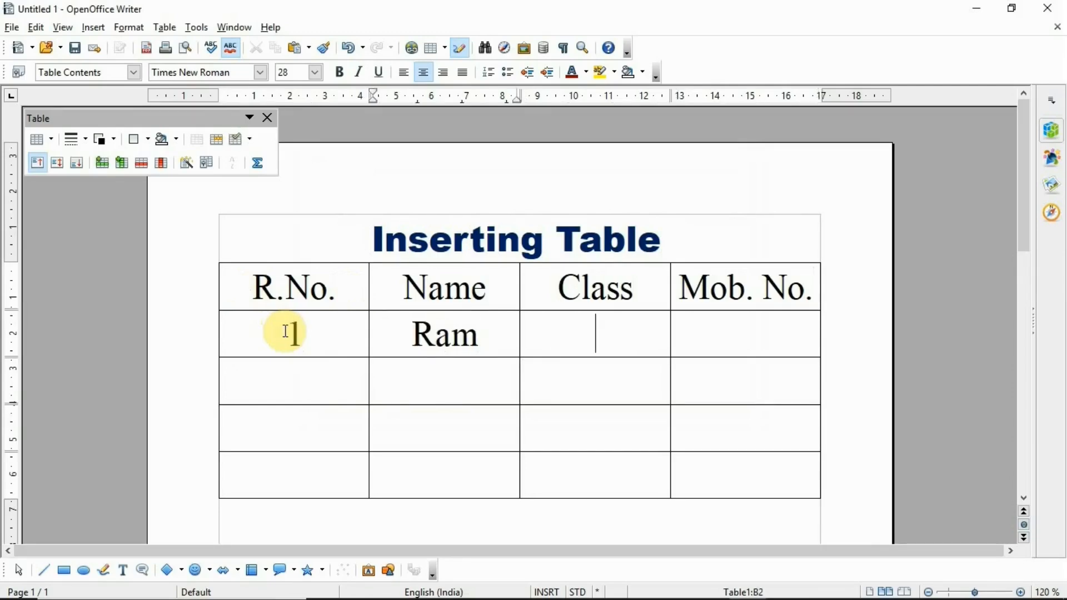
{"action": "type", "text": "10"}
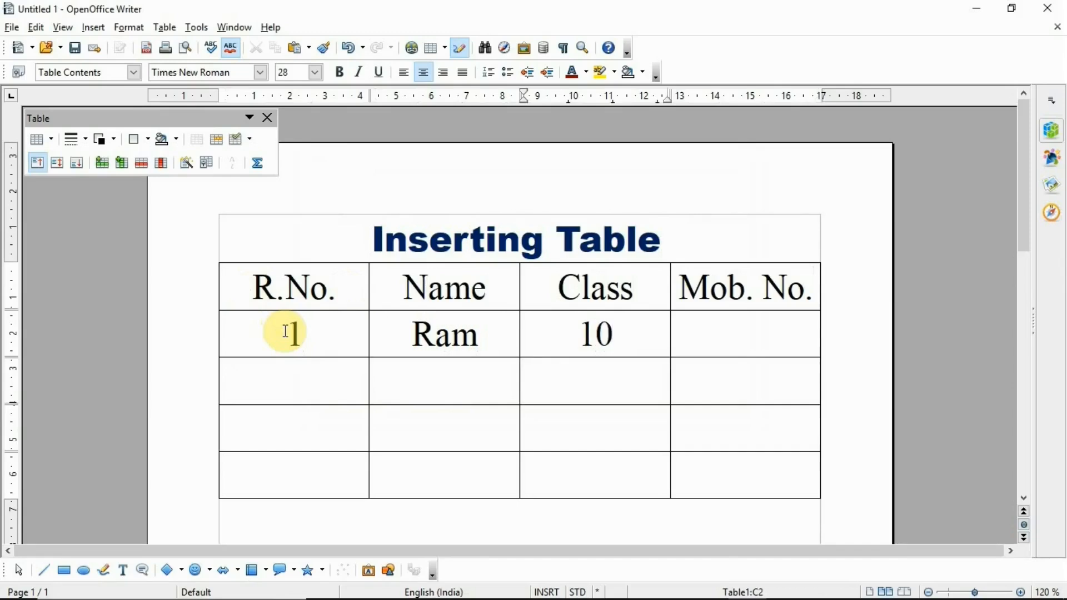
{"action": "type", "text": "th 9876543210"}
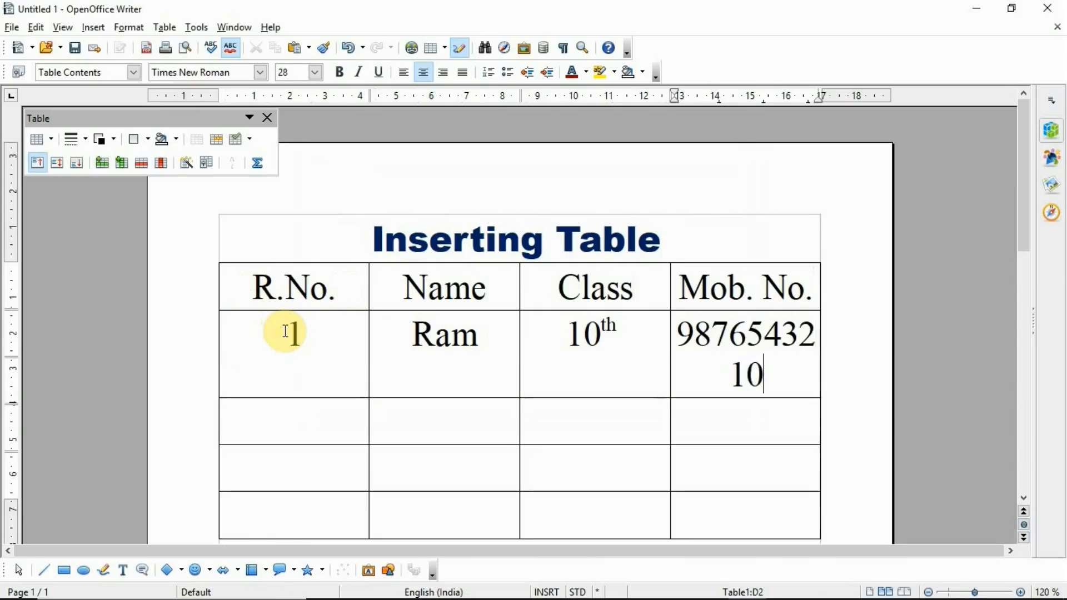
{"action": "left_click_drag", "start_coordinate": [671, 291], "coordinate": [638, 292]}
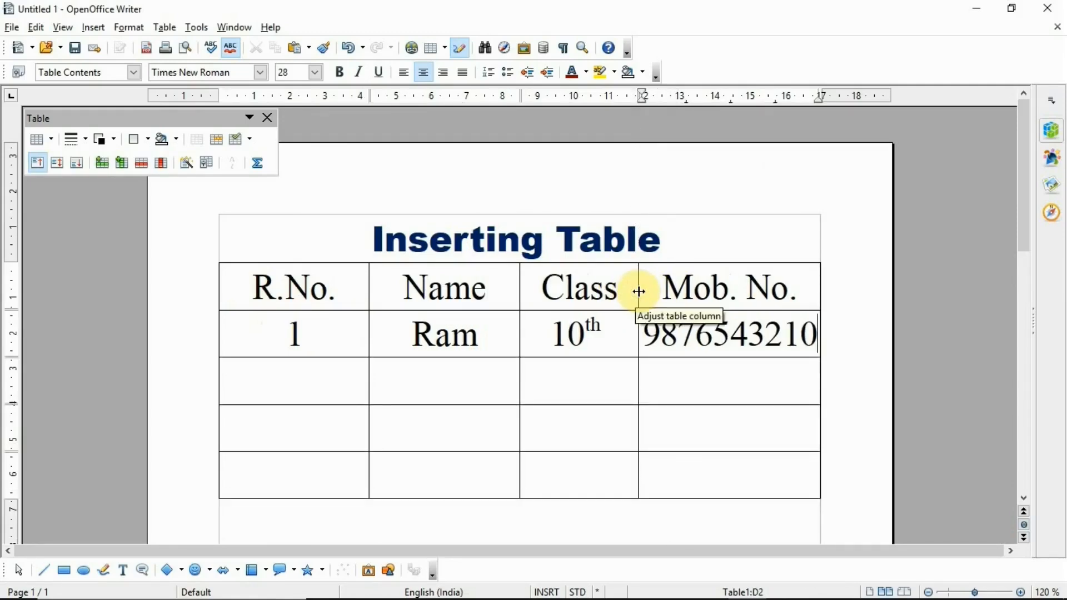
{"action": "left_click", "coordinate": [339, 380]}
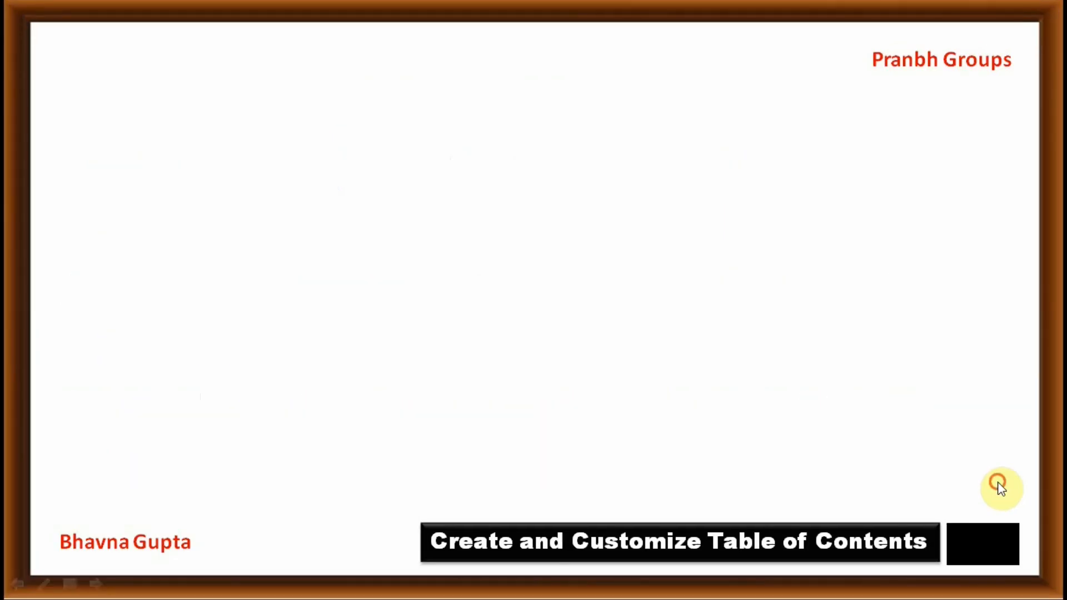
{"action": "left_click", "coordinate": [998, 483]}
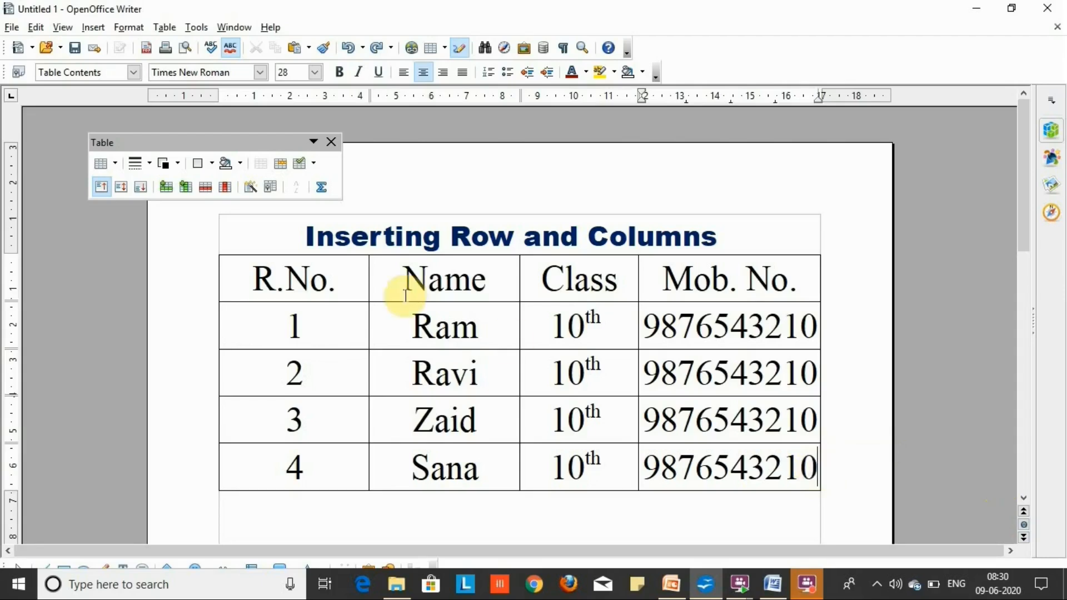
- Insert a row below the last table row and enter roll number 5 and the student's name in it
{"action": "left_click", "coordinate": [167, 189]}
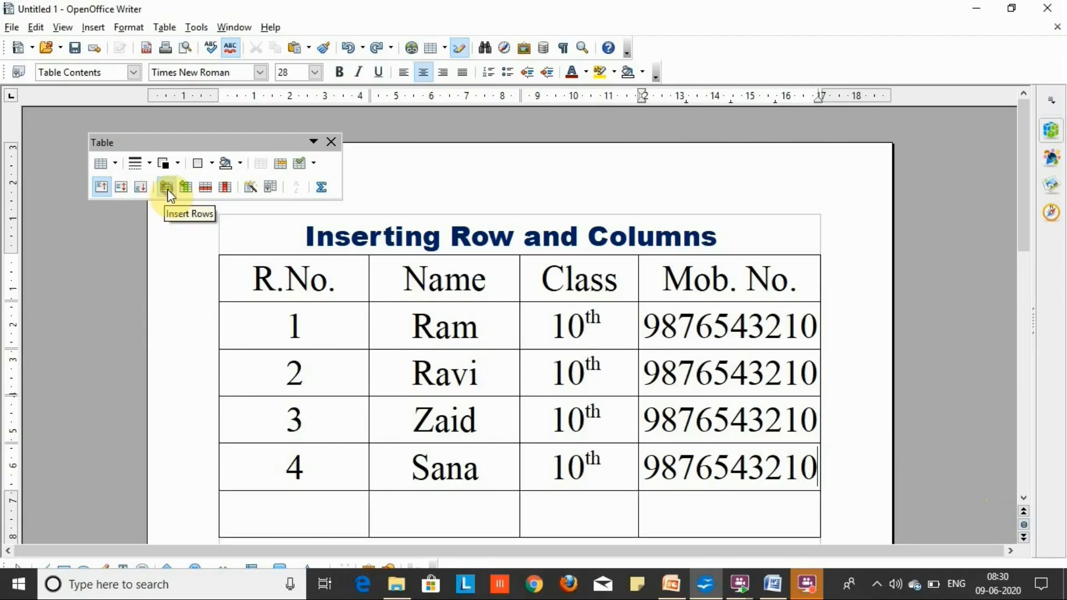
{"action": "left_click", "coordinate": [296, 504]}
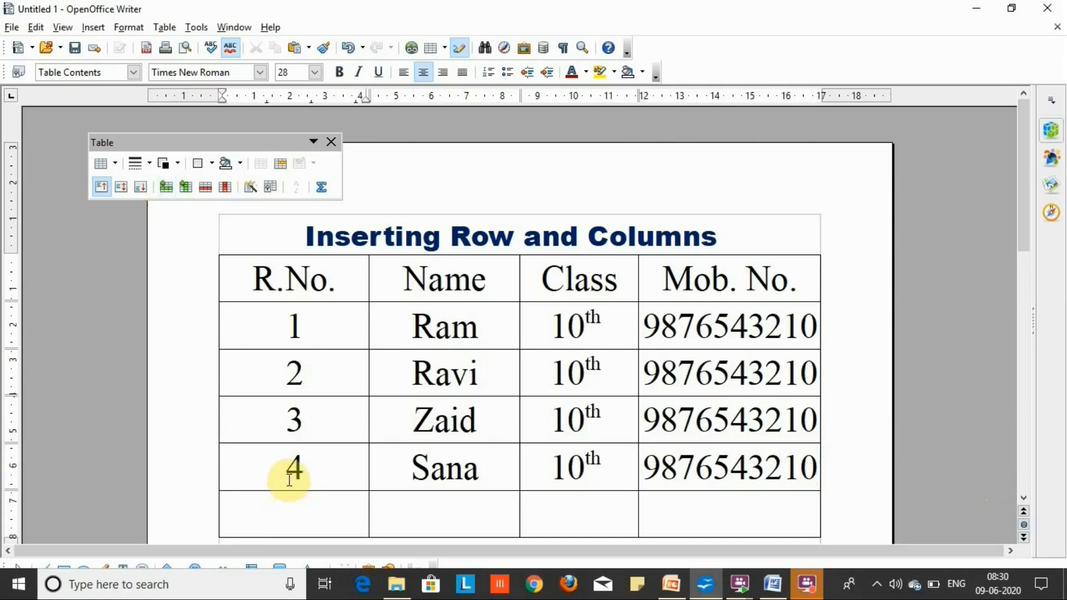
{"action": "type", "text": "5Maya"}
{"action": "key", "text": "Tab"}
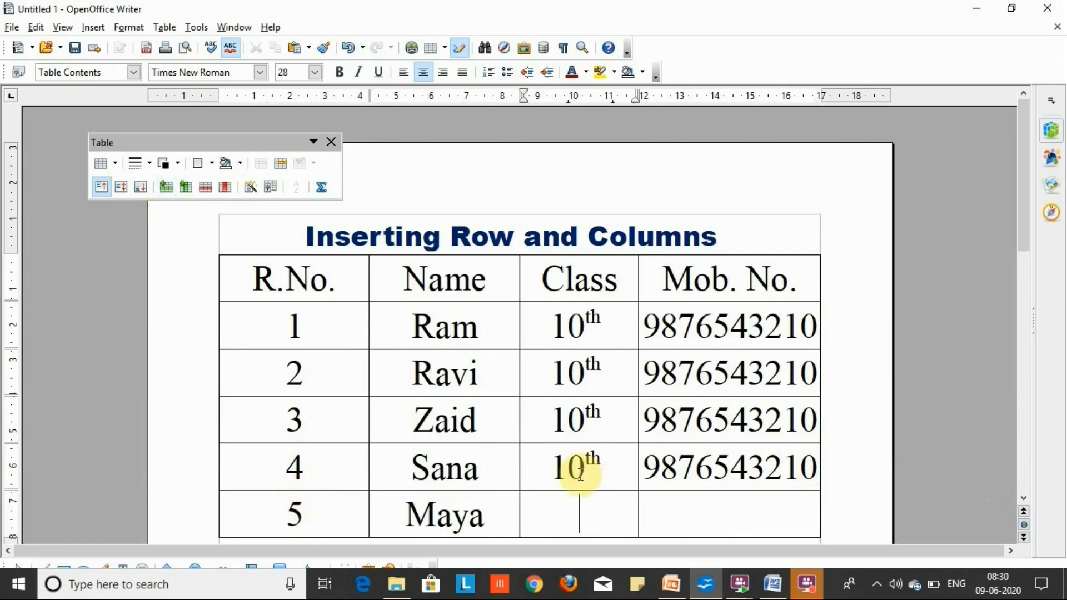
- Copy the Class and Mob. No. cells of row 4's student into the row of roll number 5
{"action": "left_click_drag", "start_coordinate": [555, 470], "coordinate": [806, 477]}
{"action": "key", "text": "ctrl+c"}
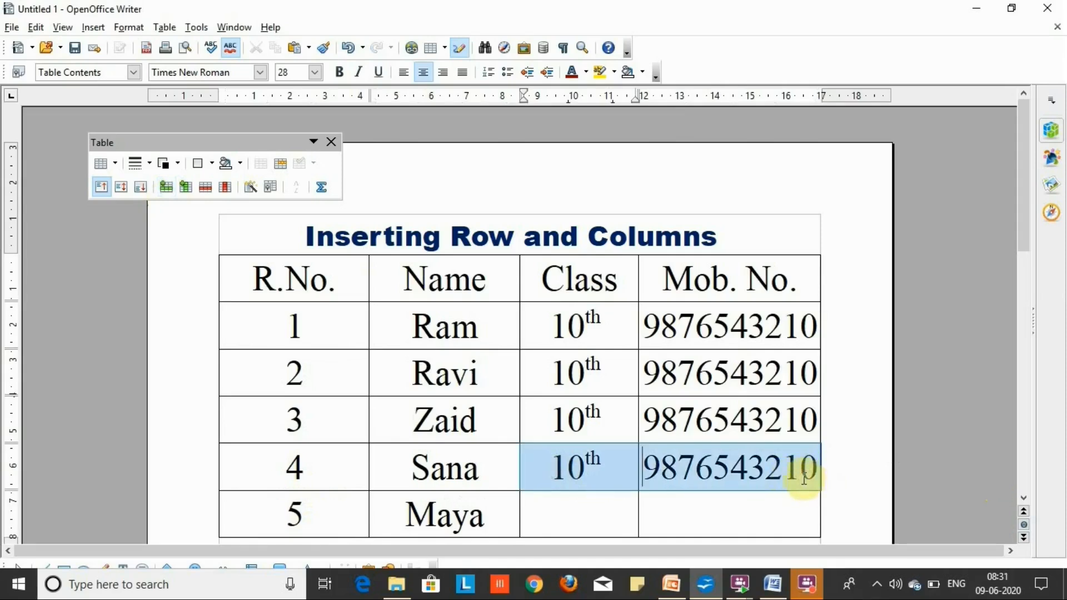
{"action": "left_click", "coordinate": [578, 522]}
{"action": "key", "text": "ctrl+v"}
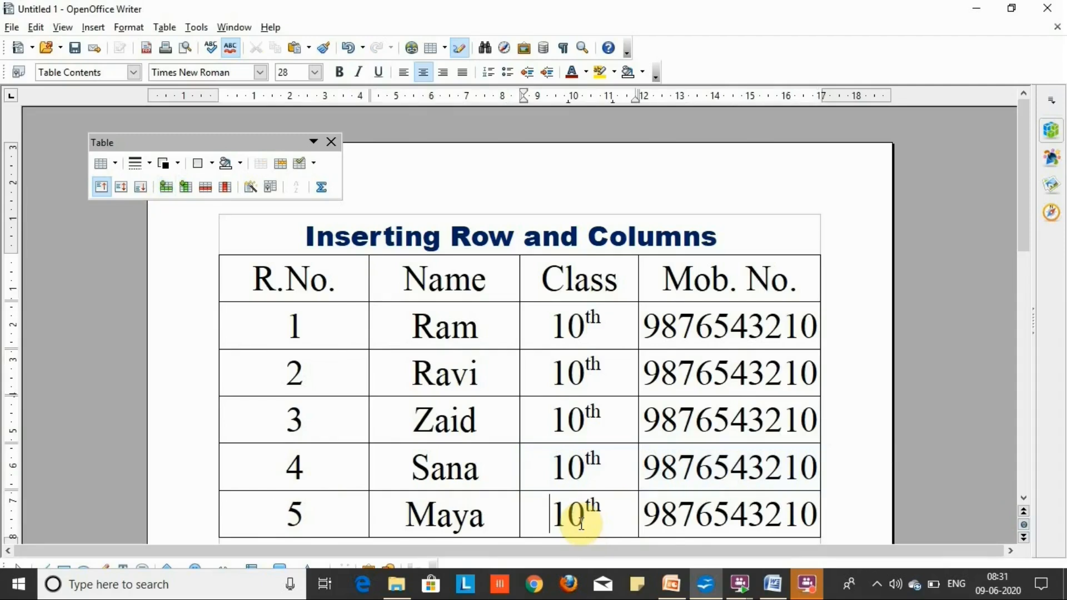
- Insert a column after the Class column and give it the heading Sec
{"action": "left_click", "coordinate": [621, 287]}
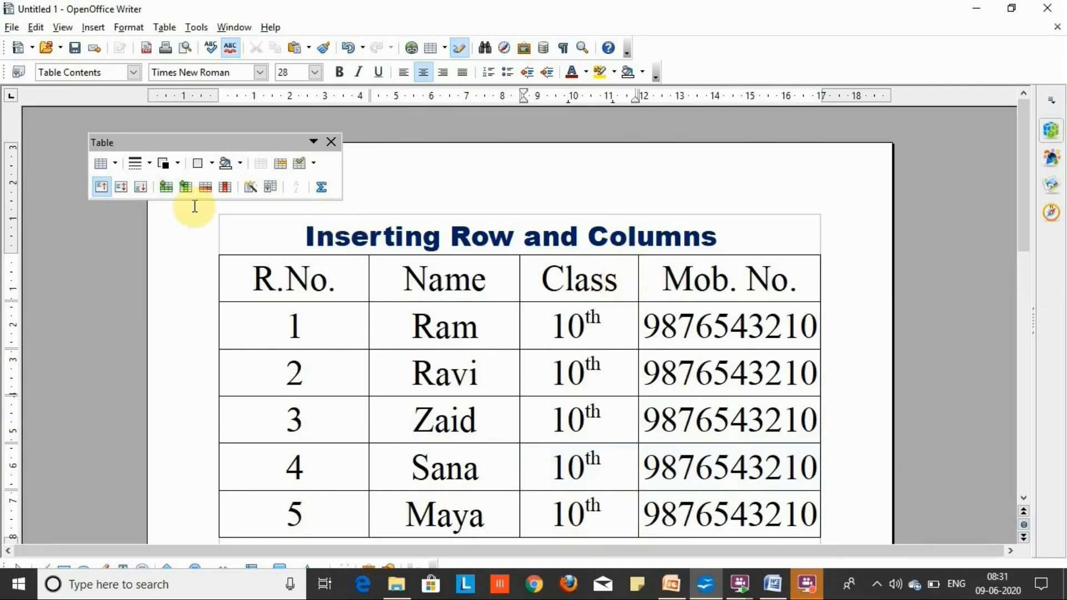
{"action": "left_click", "coordinate": [186, 188]}
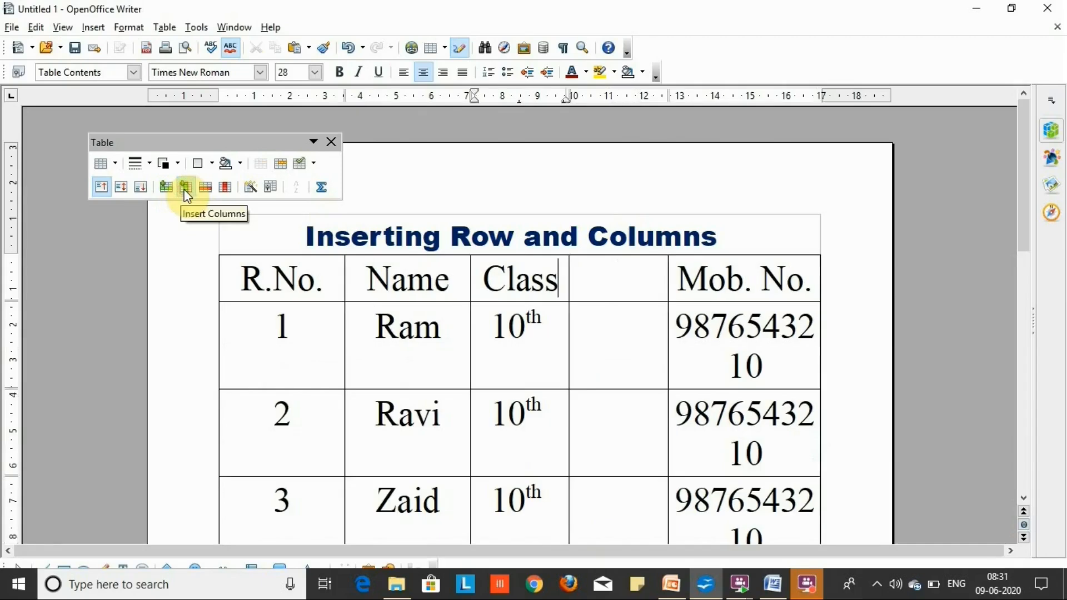
{"action": "left_click", "coordinate": [590, 286]}
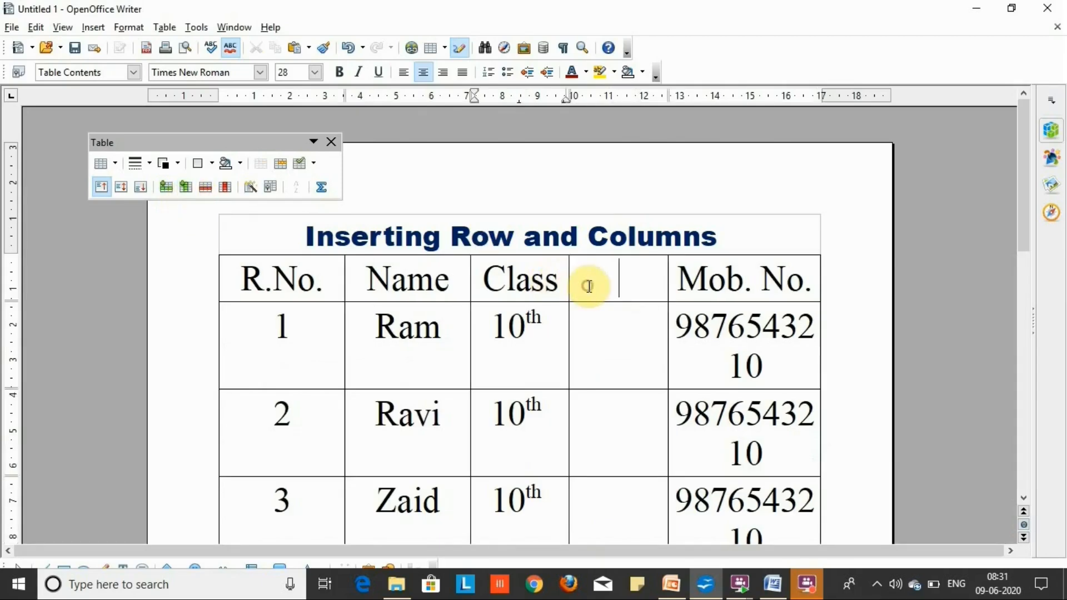
{"action": "type", "text": "Sec"}
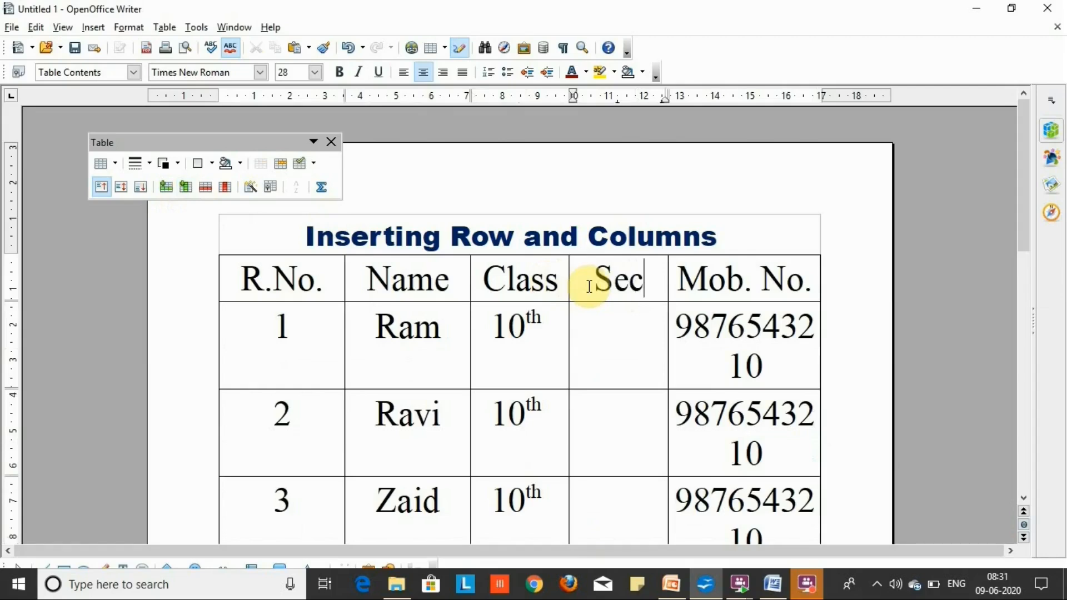
- Enter section B for the first student and copy it to the Sec cells of the other four students
{"action": "left_click", "coordinate": [597, 349]}
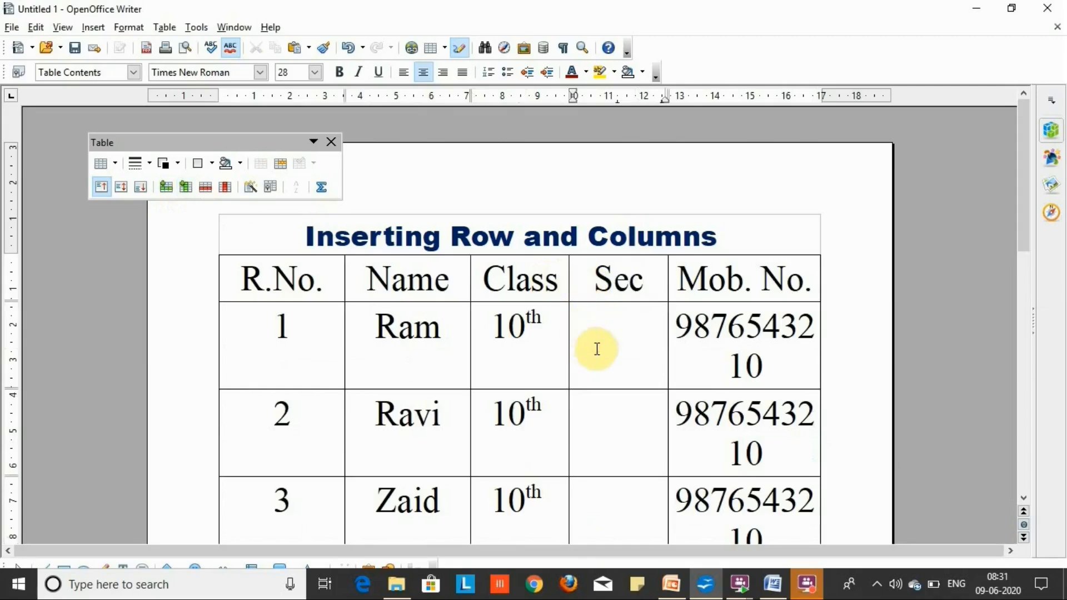
{"action": "type", "text": "B"}
{"action": "left_click", "coordinate": [609, 327]}
{"action": "left_click_drag", "start_coordinate": [609, 326], "coordinate": [643, 327]}
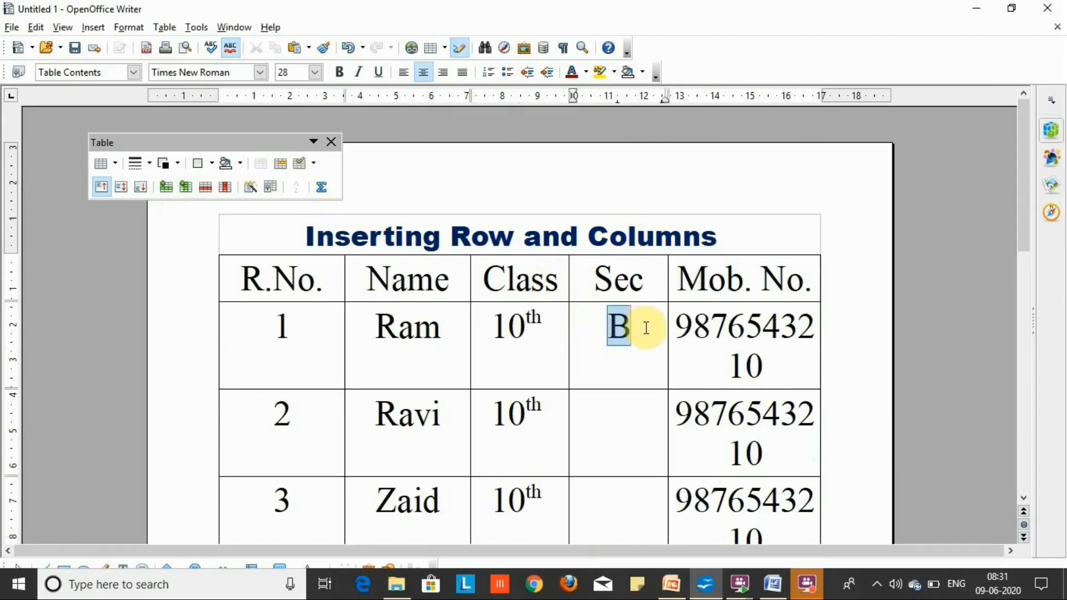
{"action": "left_click", "coordinate": [618, 417]}
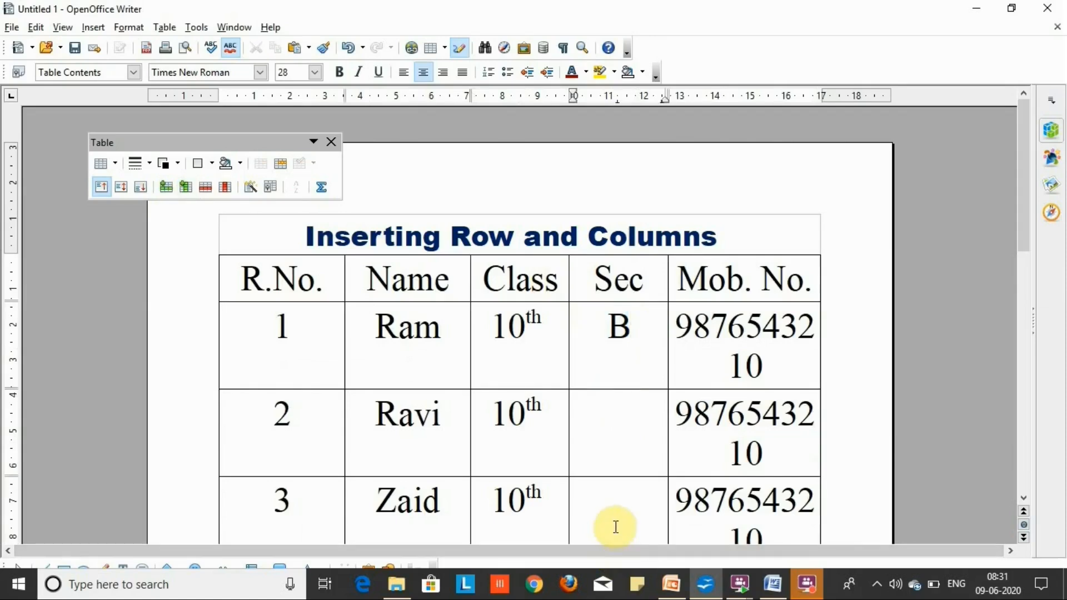
{"action": "left_click_drag", "start_coordinate": [1029, 256], "coordinate": [1025, 294]}
{"action": "left_click_drag", "start_coordinate": [588, 305], "coordinate": [613, 415]}
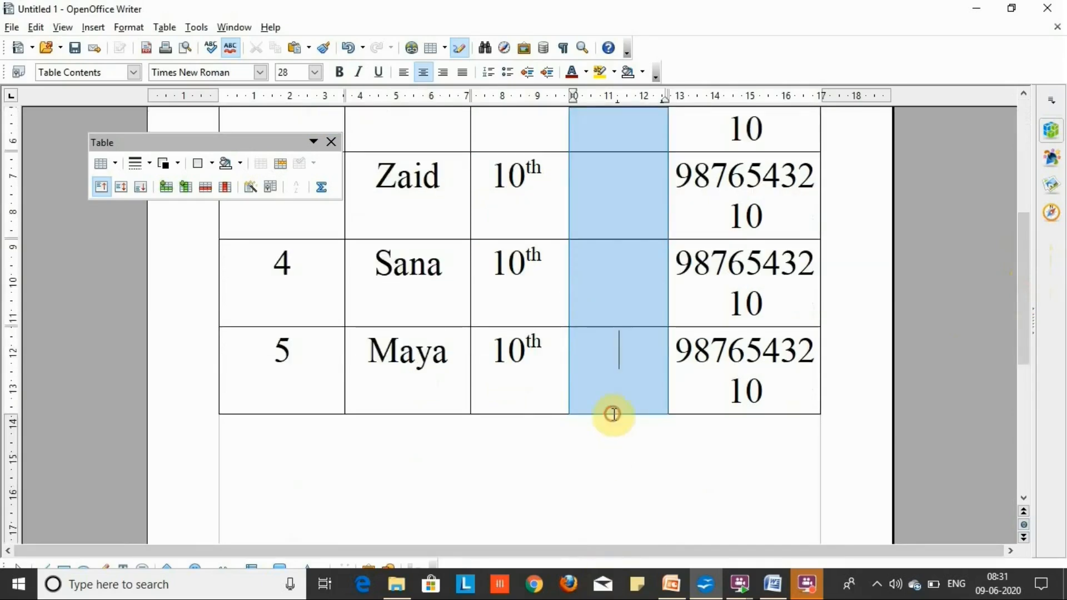
{"action": "type", "text": "B B B"}
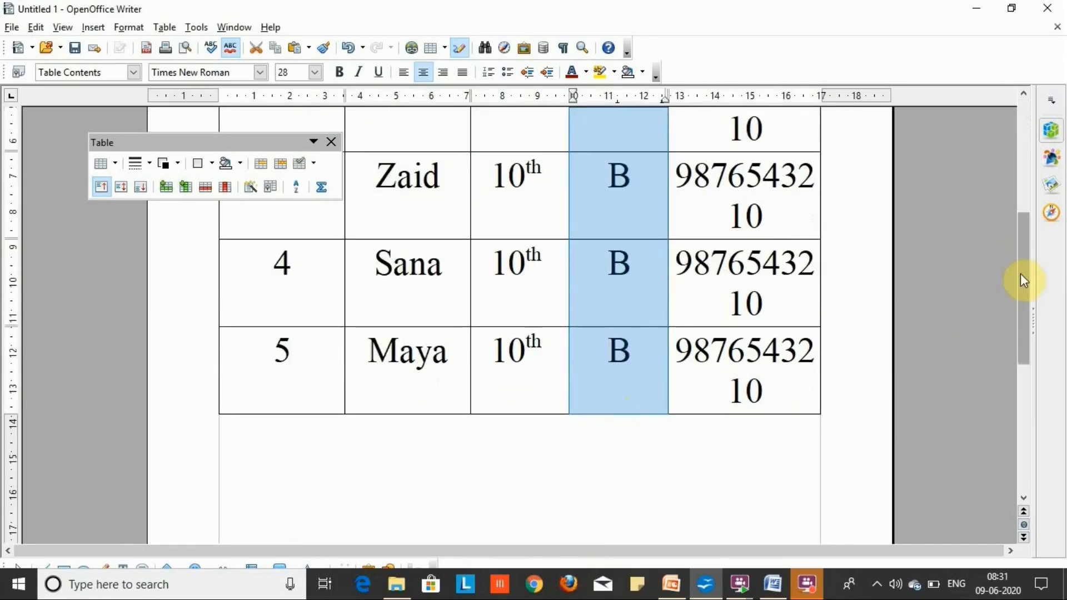
{"action": "left_click_drag", "start_coordinate": [1023, 279], "coordinate": [1022, 188]}
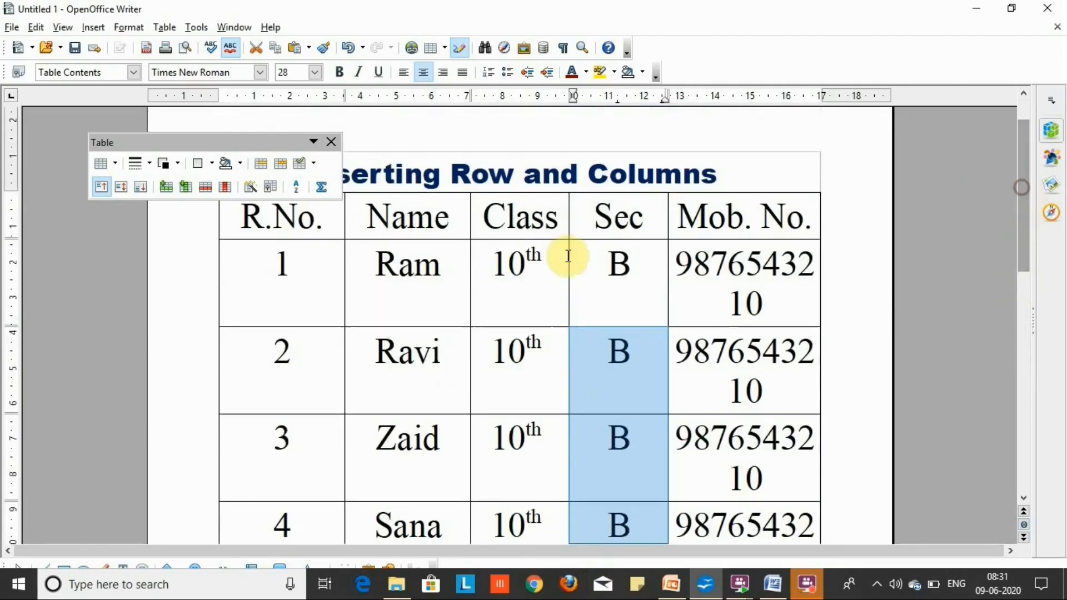
- Narrow the R.No., Name, Class and Sec columns and widen the Mob. No. column so each mobile number fits on one line
{"action": "left_click", "coordinate": [343, 220]}
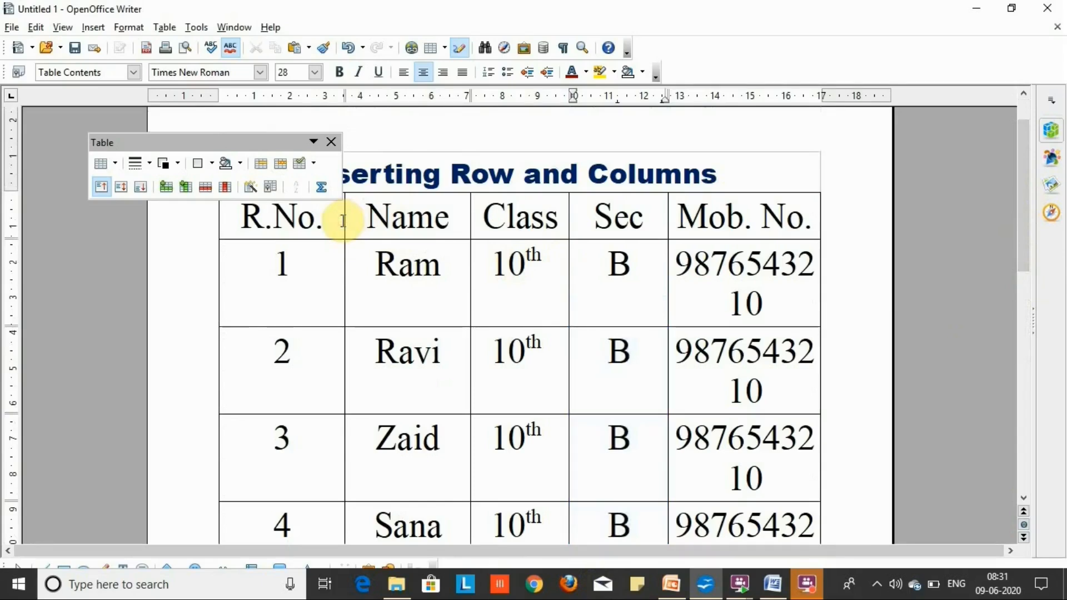
{"action": "left_click_drag", "start_coordinate": [343, 220], "coordinate": [327, 221]}
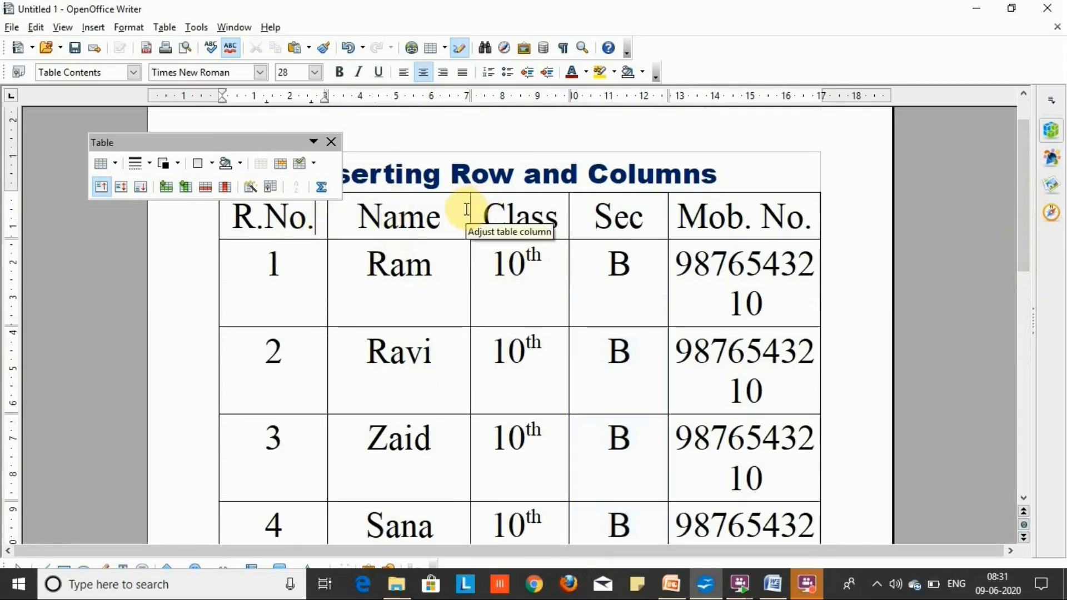
{"action": "left_click_drag", "start_coordinate": [470, 209], "coordinate": [448, 212]}
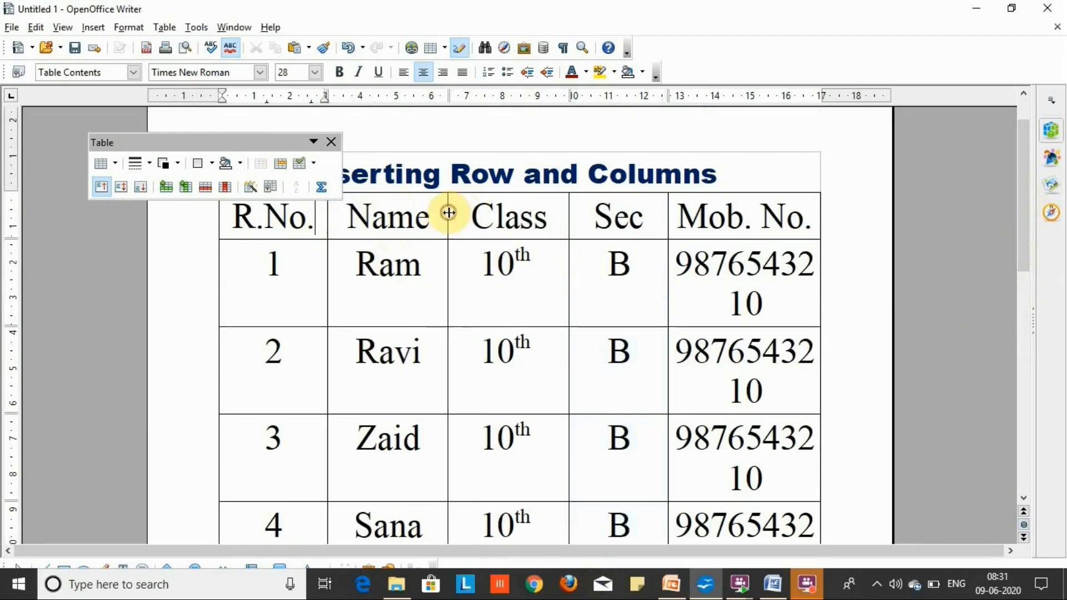
{"action": "left_click_drag", "start_coordinate": [568, 206], "coordinate": [549, 208]}
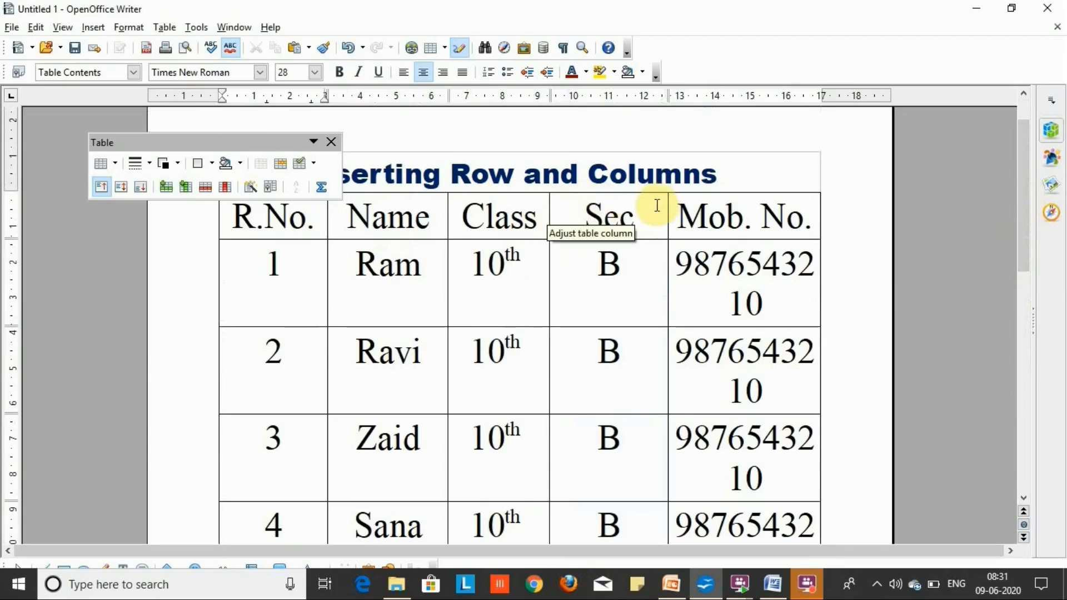
{"action": "left_click_drag", "start_coordinate": [668, 207], "coordinate": [642, 215]}
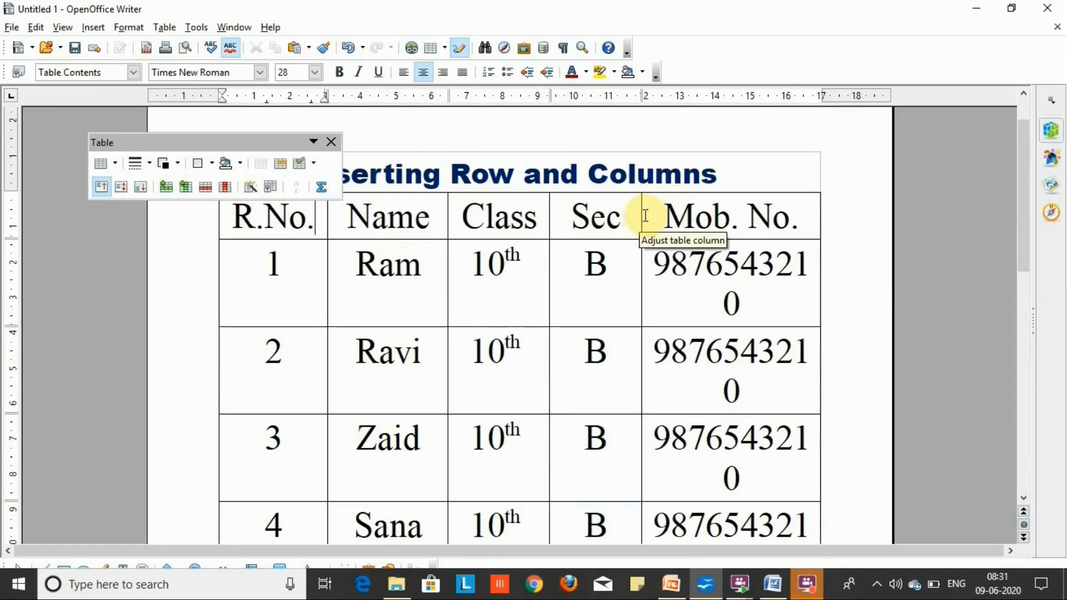
{"action": "left_click_drag", "start_coordinate": [641, 215], "coordinate": [627, 214]}
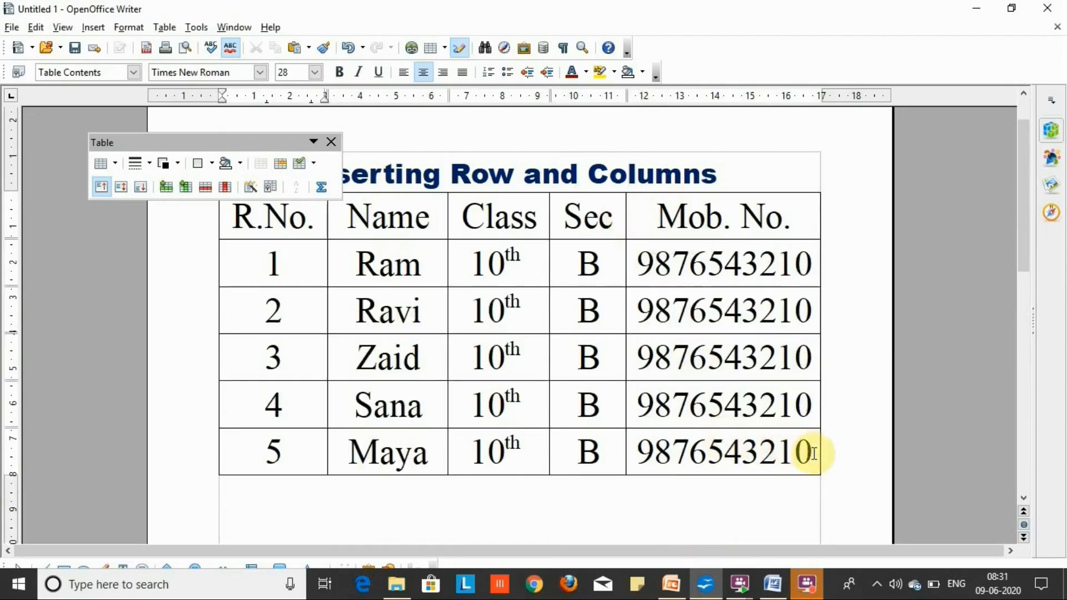
- Highlight the row of roll number 5 and the Sec column to review the inserted row and column
{"action": "left_click", "coordinate": [267, 449]}
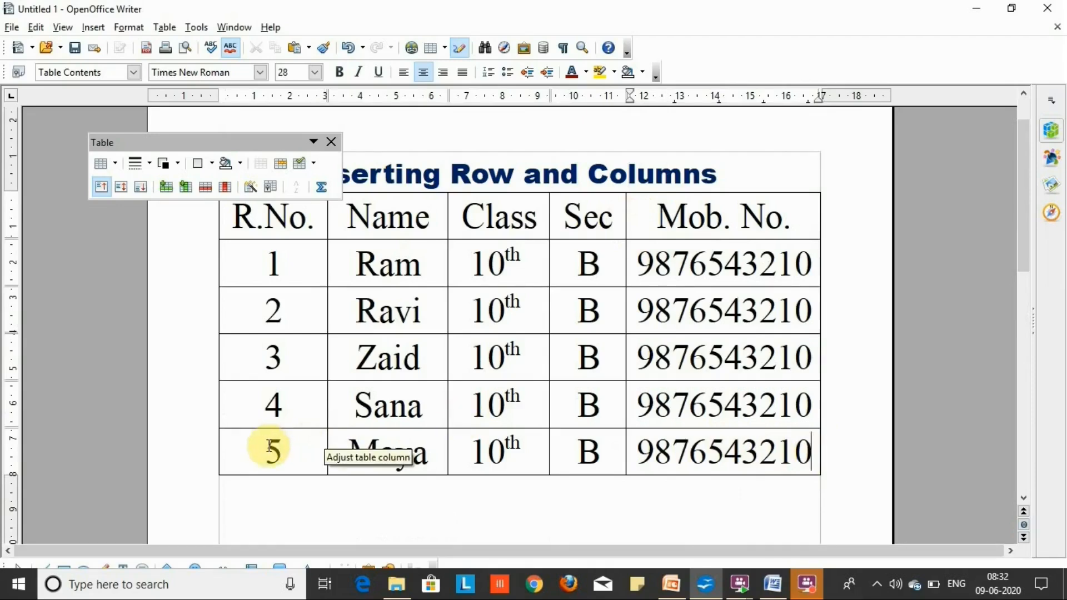
{"action": "left_click", "coordinate": [786, 470], "text": "shift"}
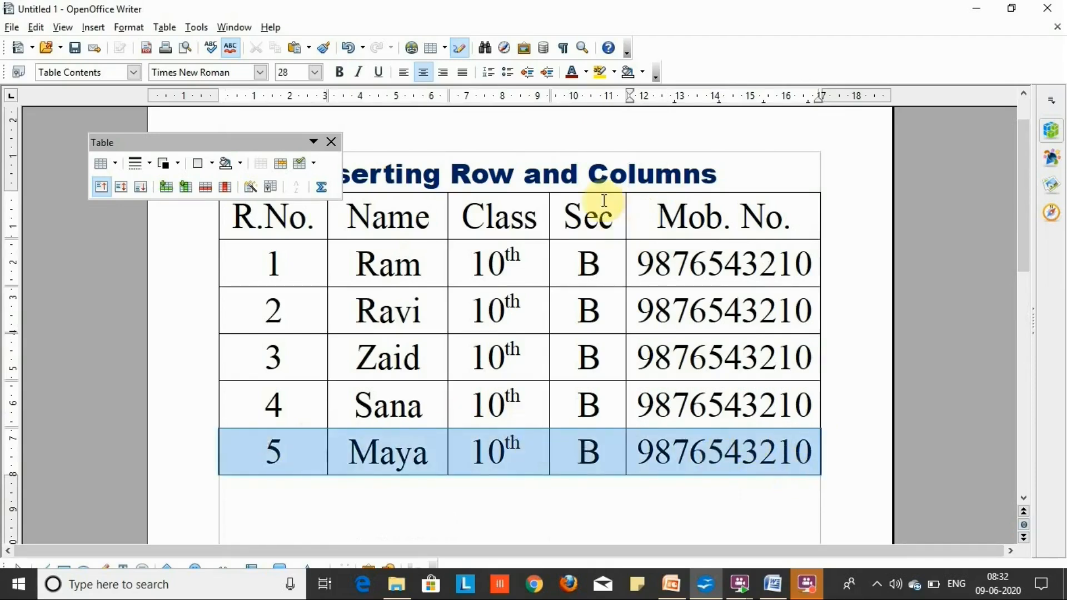
{"action": "left_click_drag", "start_coordinate": [572, 207], "coordinate": [577, 451]}
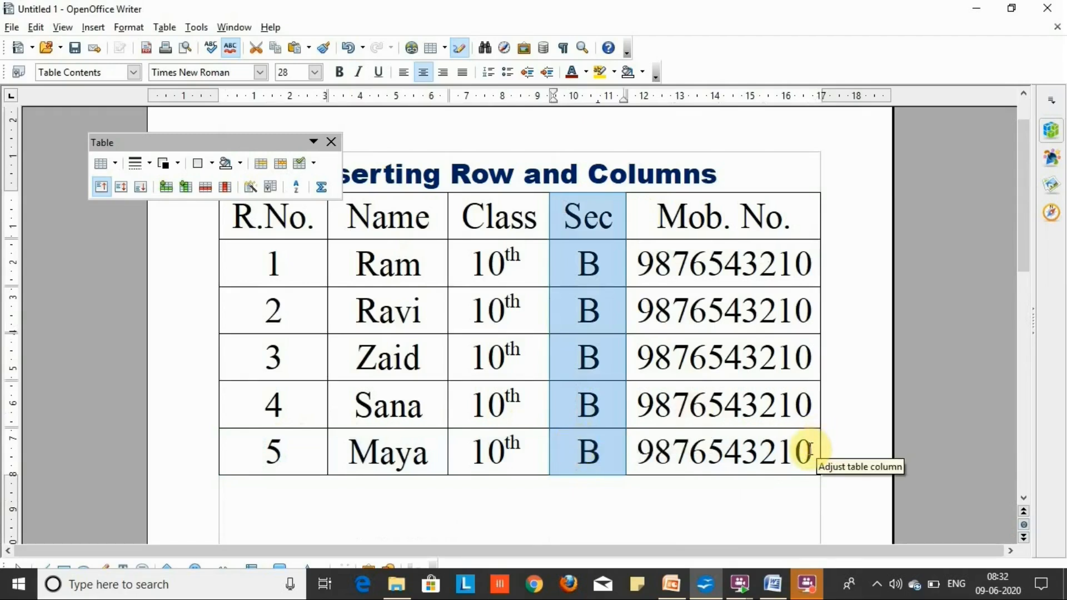
{"action": "left_click", "coordinate": [810, 449]}
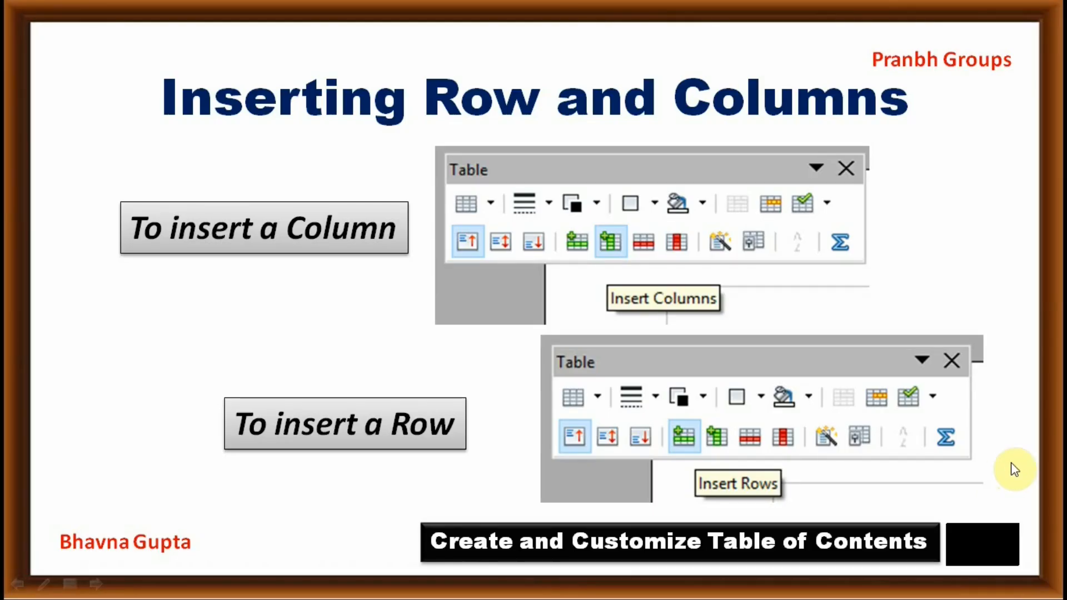
{"action": "left_click", "coordinate": [1011, 465]}
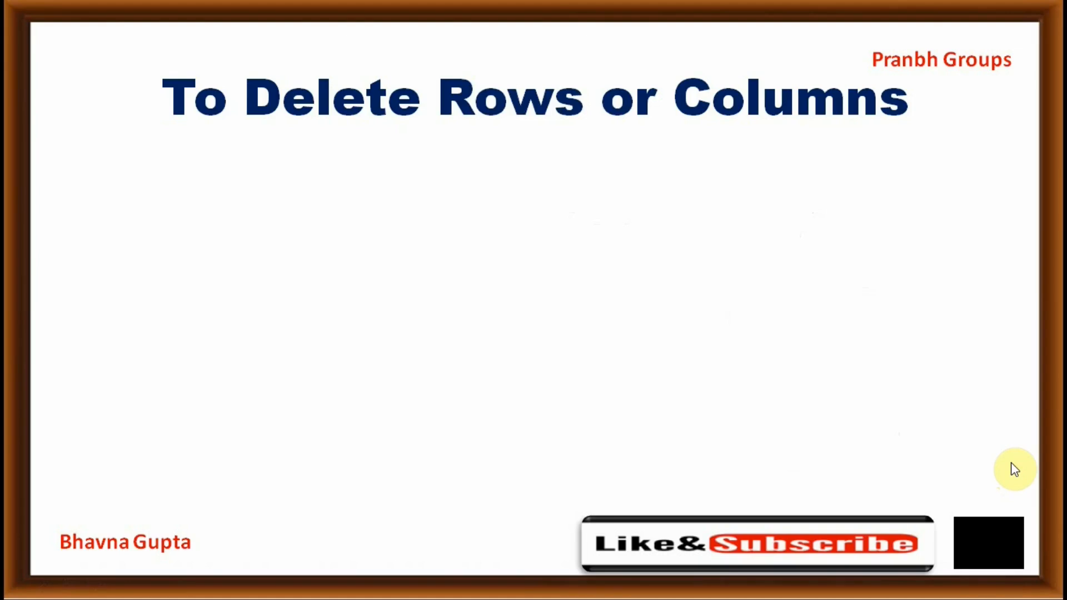
{"action": "left_click", "coordinate": [1012, 466]}
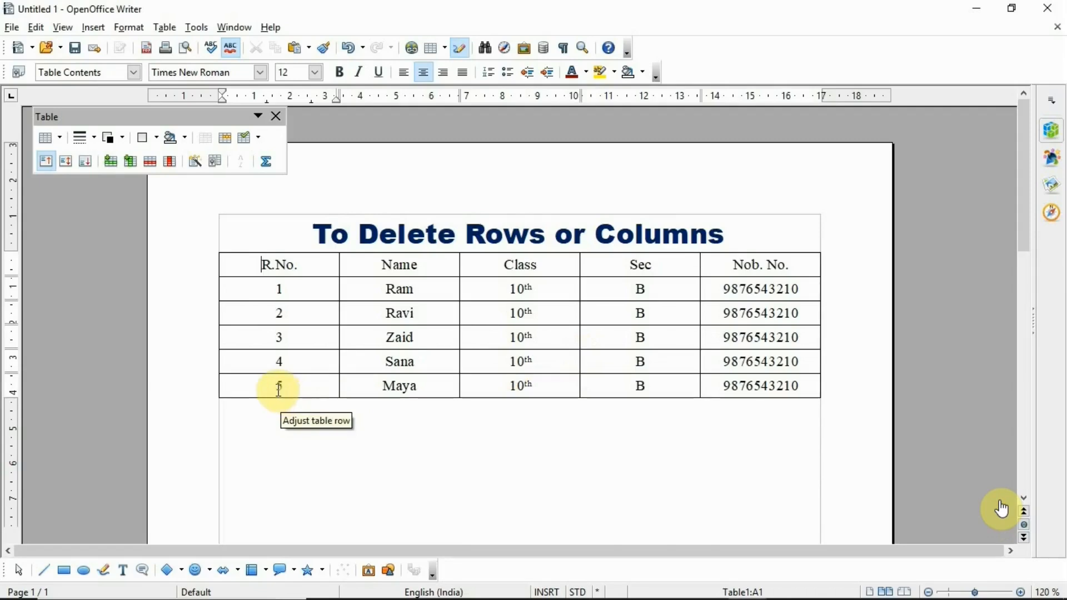
- Delete the row of roll number 5 and the Sec column from the student table
{"action": "left_click_drag", "start_coordinate": [274, 388], "coordinate": [561, 391]}
{"action": "left_click_drag", "start_coordinate": [832, 431], "coordinate": [811, 384]}
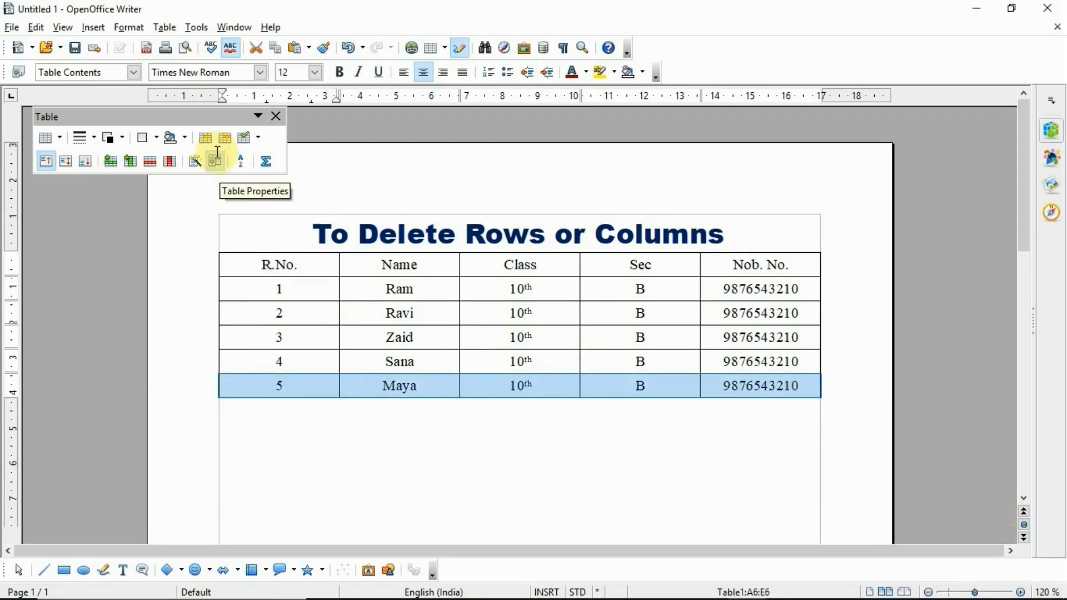
{"action": "left_click", "coordinate": [150, 162]}
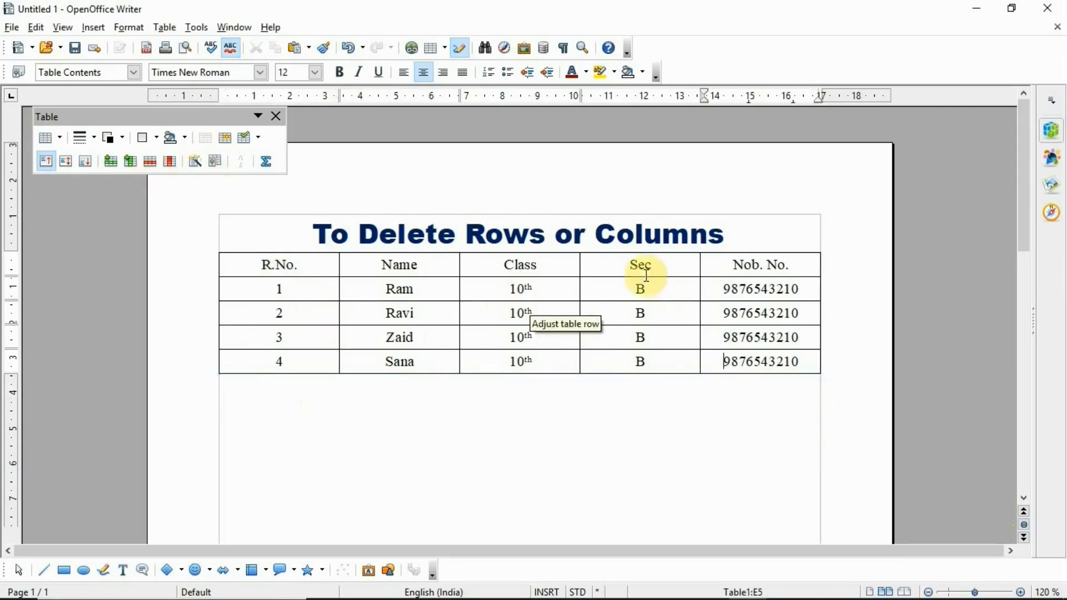
{"action": "left_click_drag", "start_coordinate": [609, 261], "coordinate": [616, 371]}
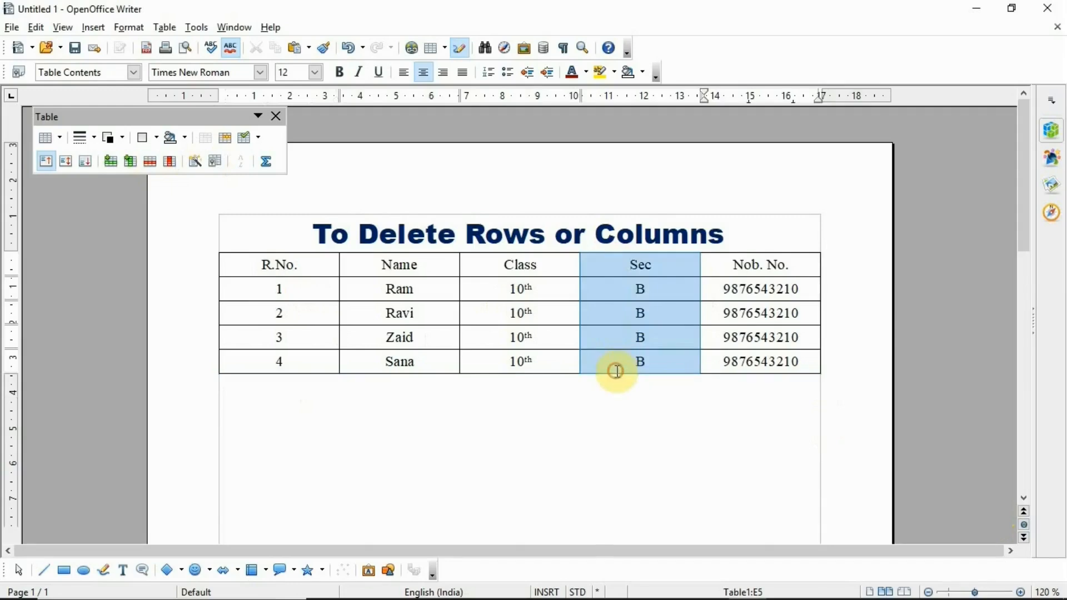
{"action": "left_click", "coordinate": [171, 169]}
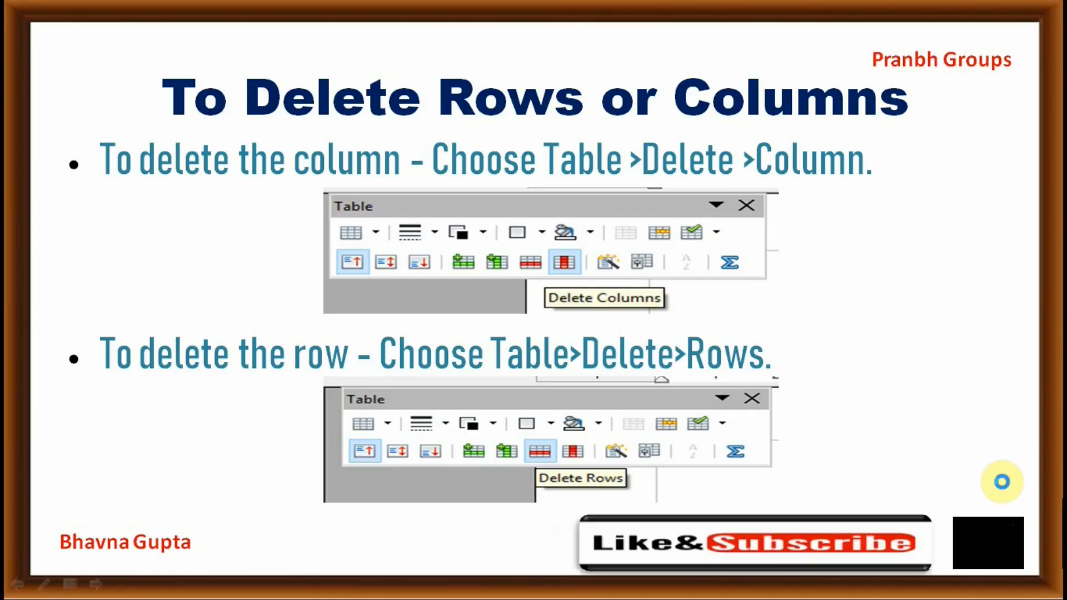
{"action": "left_click", "coordinate": [1004, 484]}
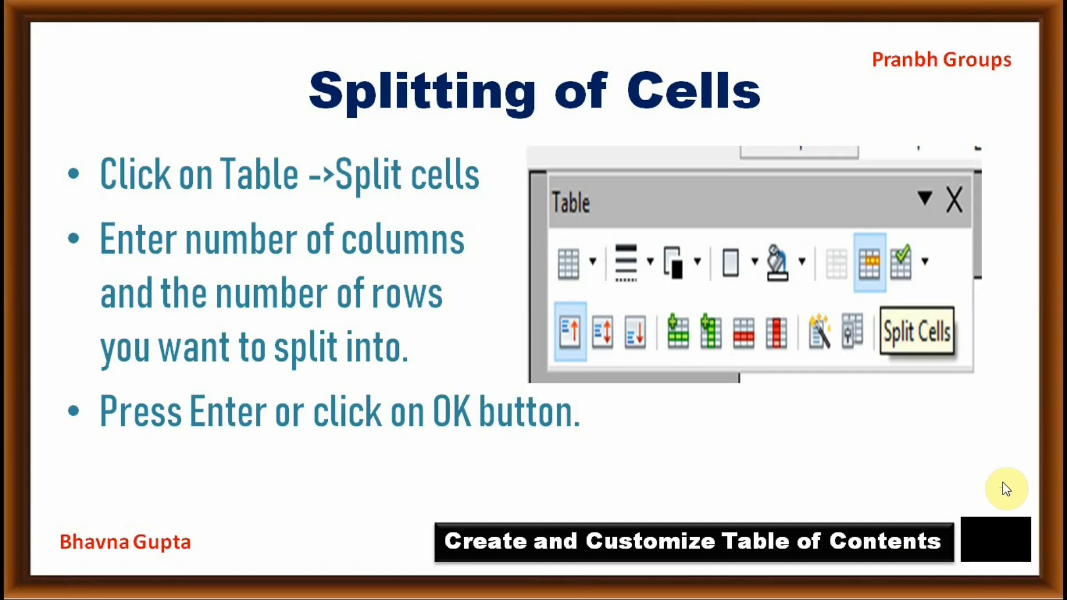
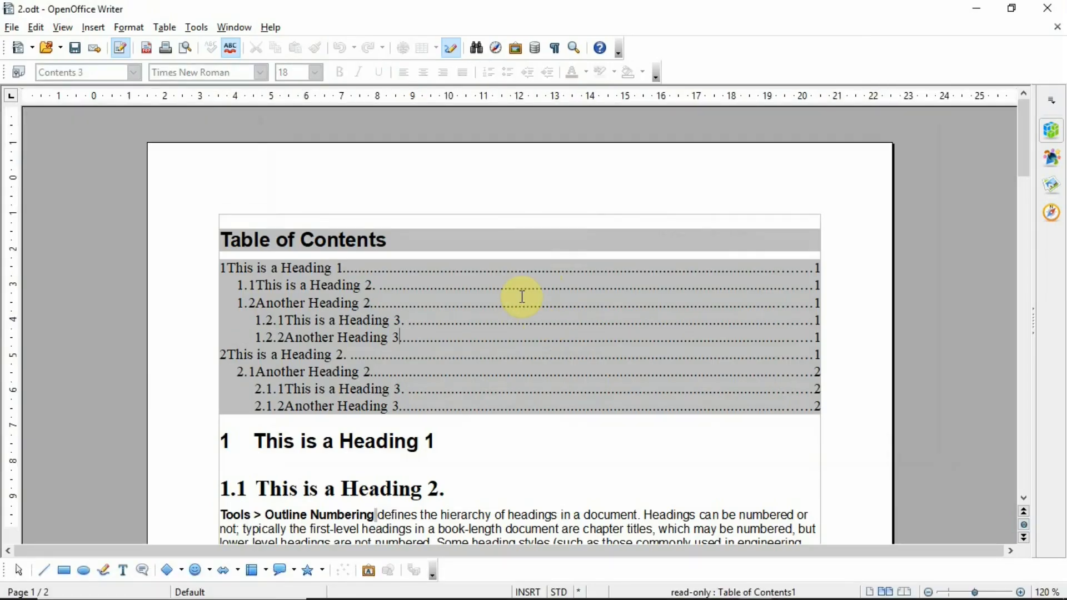
- Open the table of contents for editing, keeping its title and its protection against manual changes
{"action": "right_click", "coordinate": [525, 303]}
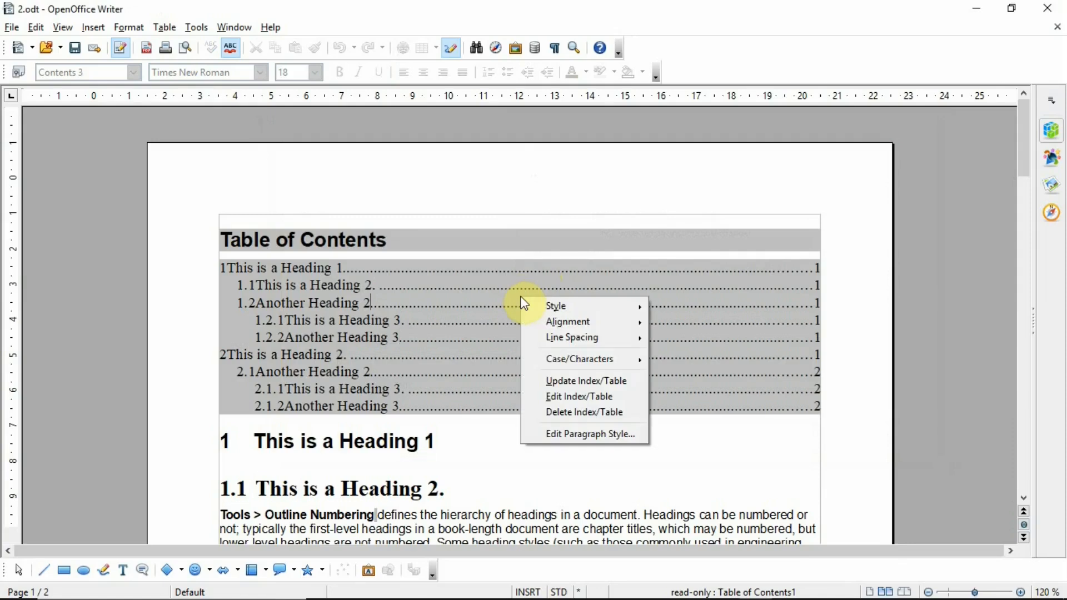
{"action": "left_click", "coordinate": [553, 398]}
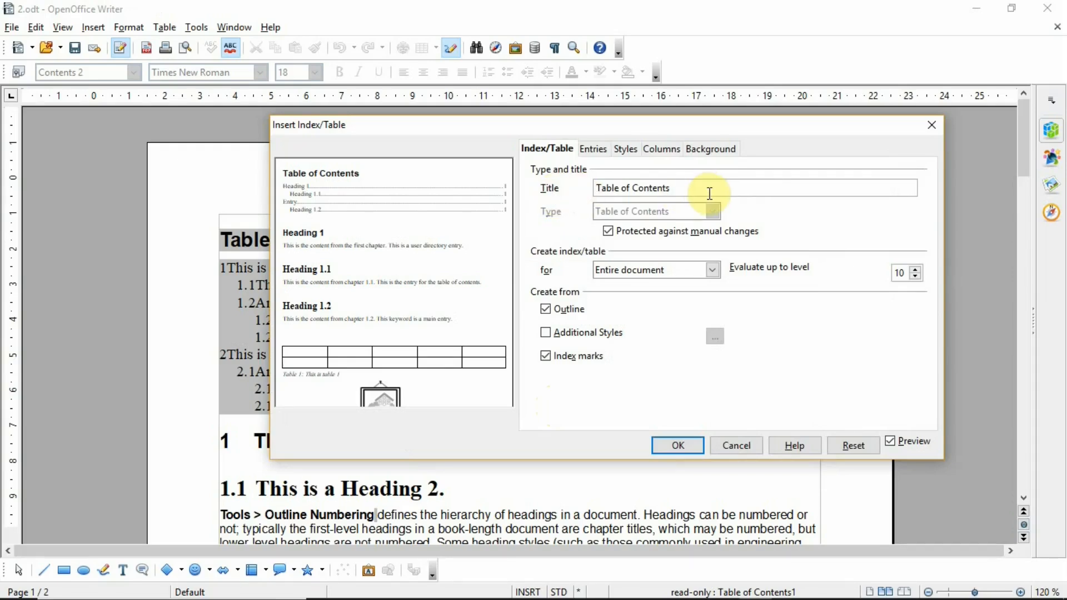
{"action": "left_click_drag", "start_coordinate": [706, 191], "coordinate": [580, 194]}
{"action": "left_click", "coordinate": [688, 188]}
{"action": "left_click", "coordinate": [606, 232]}
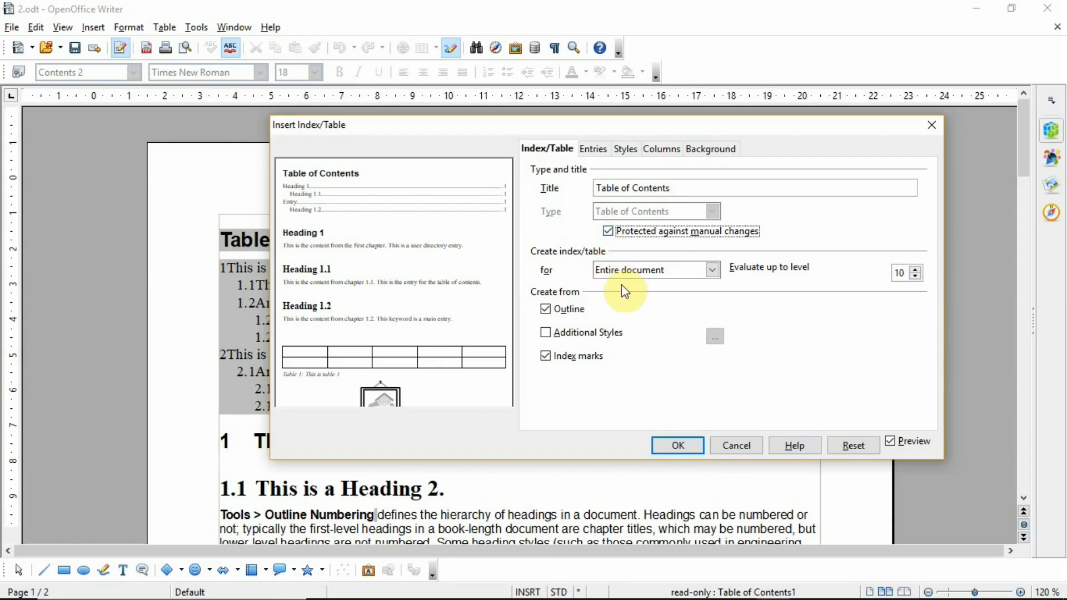
- Try the Chapter scope and evaluation up to level 8, and restore Entire document and level 10
{"action": "left_click", "coordinate": [670, 272]}
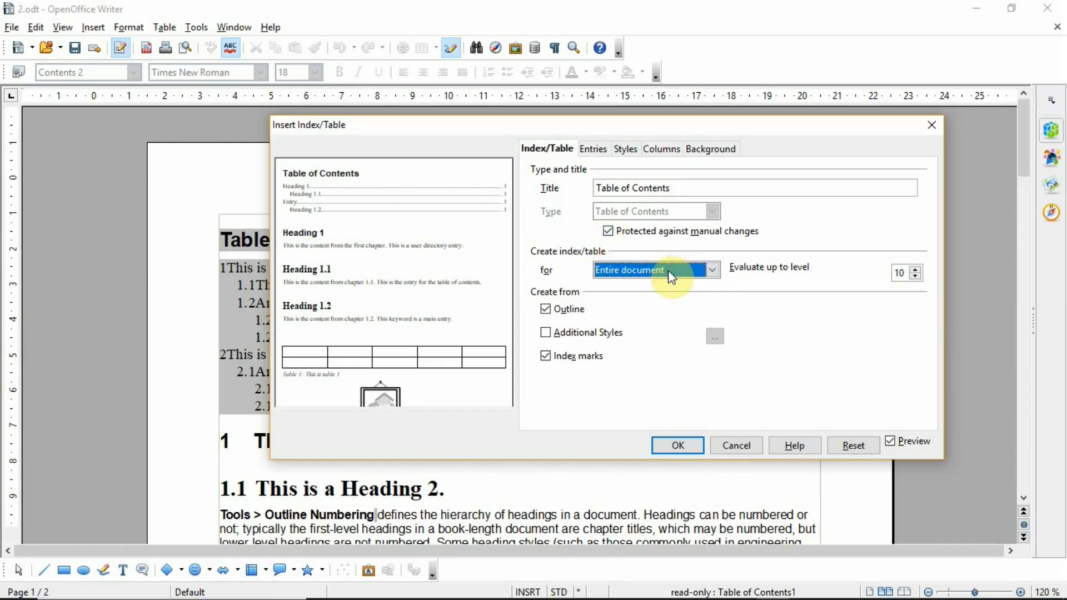
{"action": "left_click", "coordinate": [668, 270]}
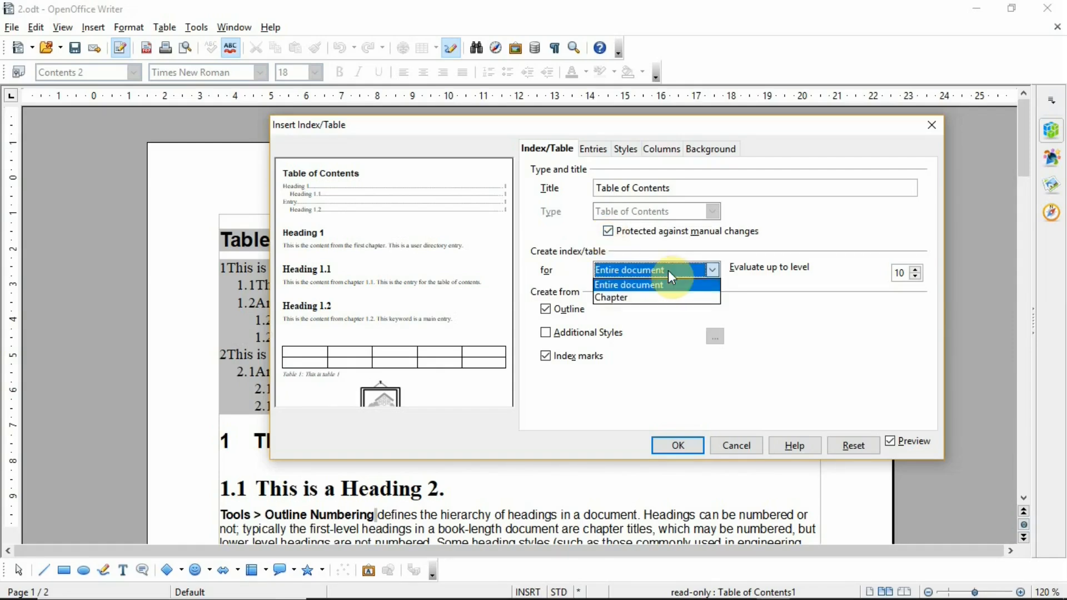
{"action": "left_click", "coordinate": [663, 298]}
{"action": "left_click", "coordinate": [669, 273]}
{"action": "left_click", "coordinate": [671, 282]}
{"action": "left_click", "coordinate": [802, 278]}
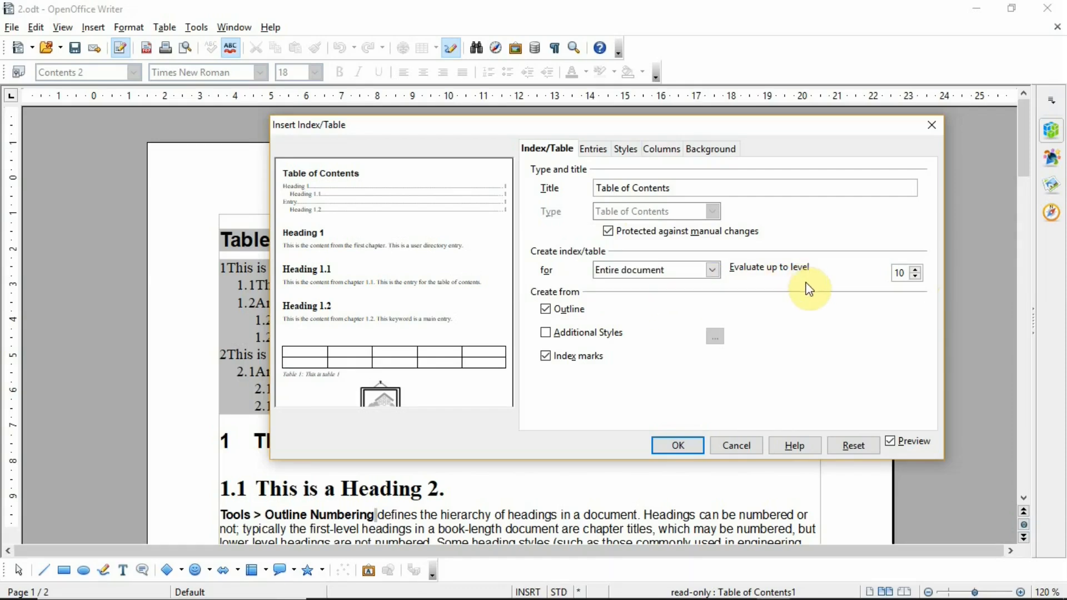
{"action": "left_click", "coordinate": [918, 278]}
{"action": "left_click", "coordinate": [919, 278]}
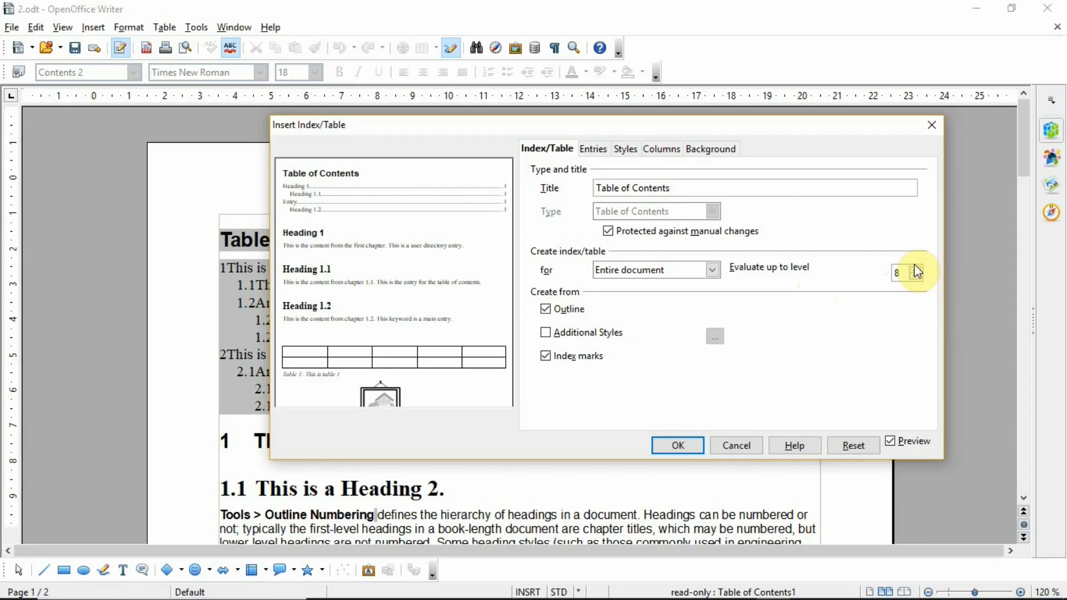
{"action": "left_click", "coordinate": [916, 270]}
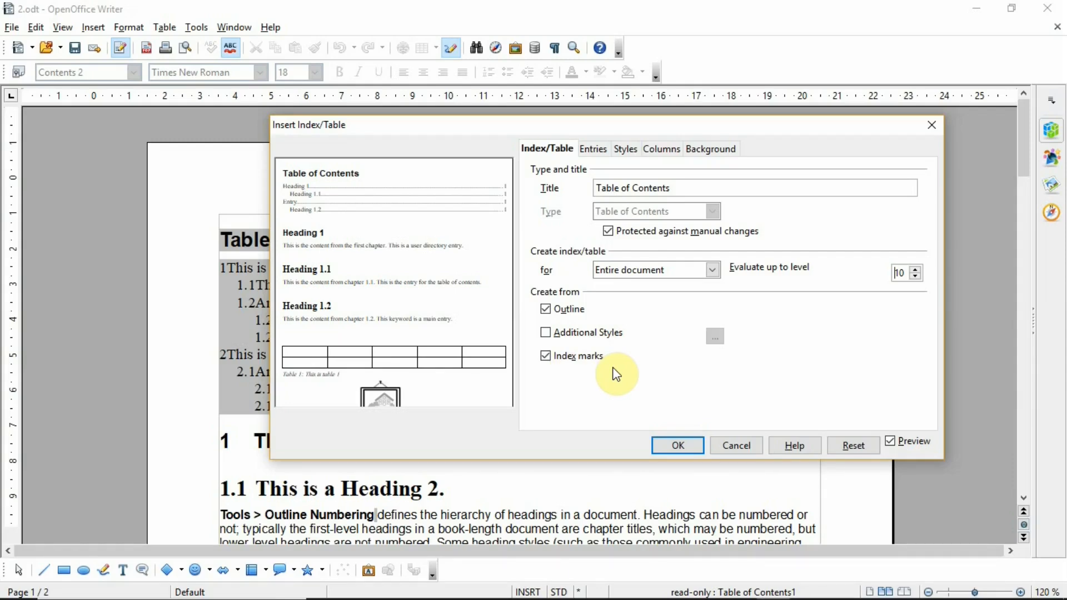
- Add the text Chapter before the chapter number in the level 1 entry structure and apply it to the table of contents
{"action": "left_click", "coordinate": [594, 151]}
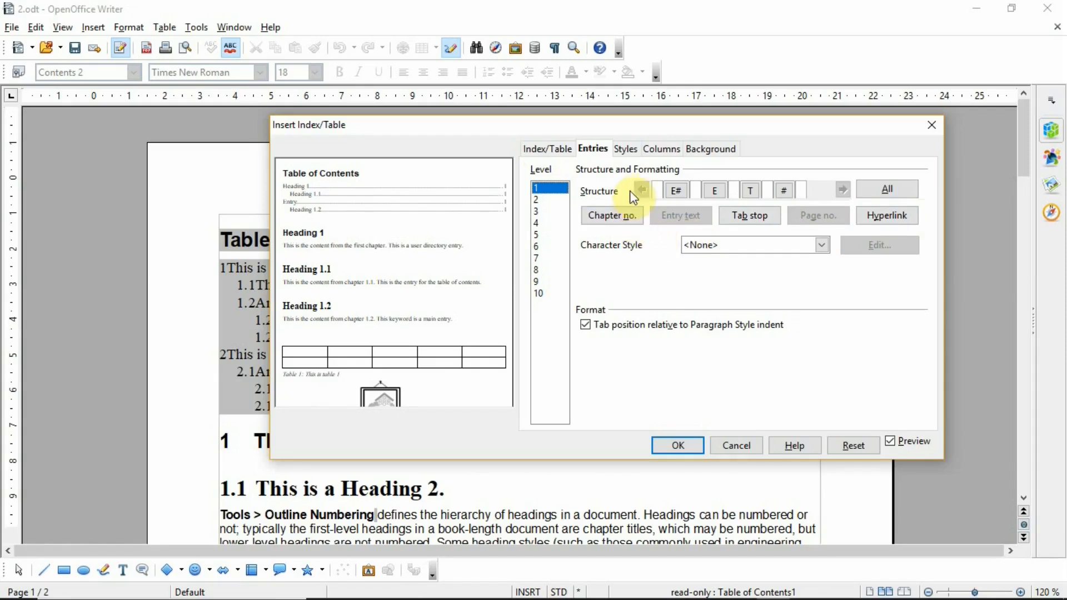
{"action": "left_click", "coordinate": [657, 189]}
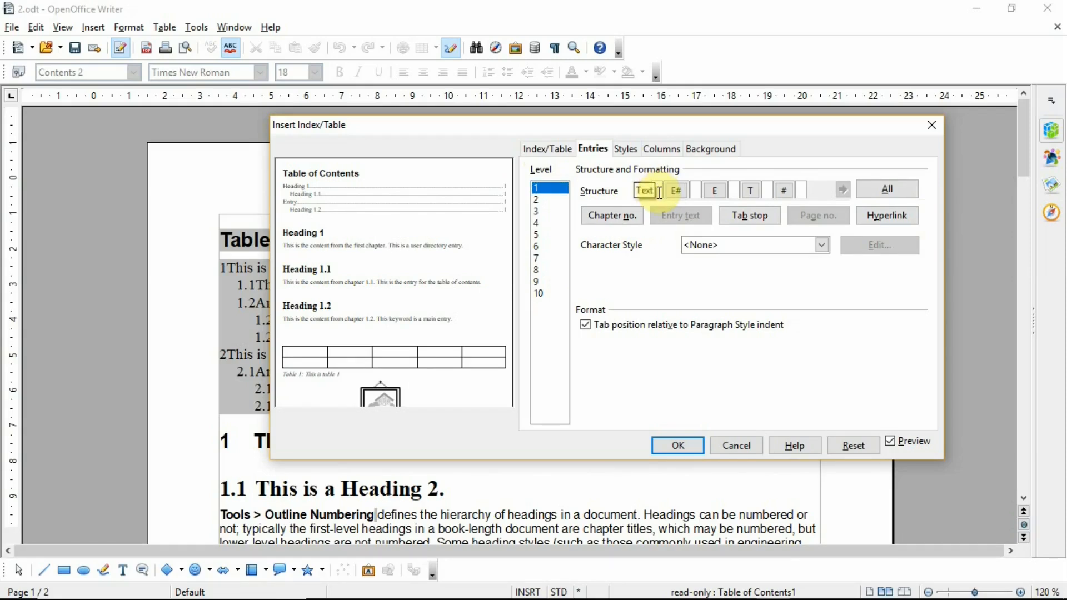
{"action": "type", "text": "Chapter"}
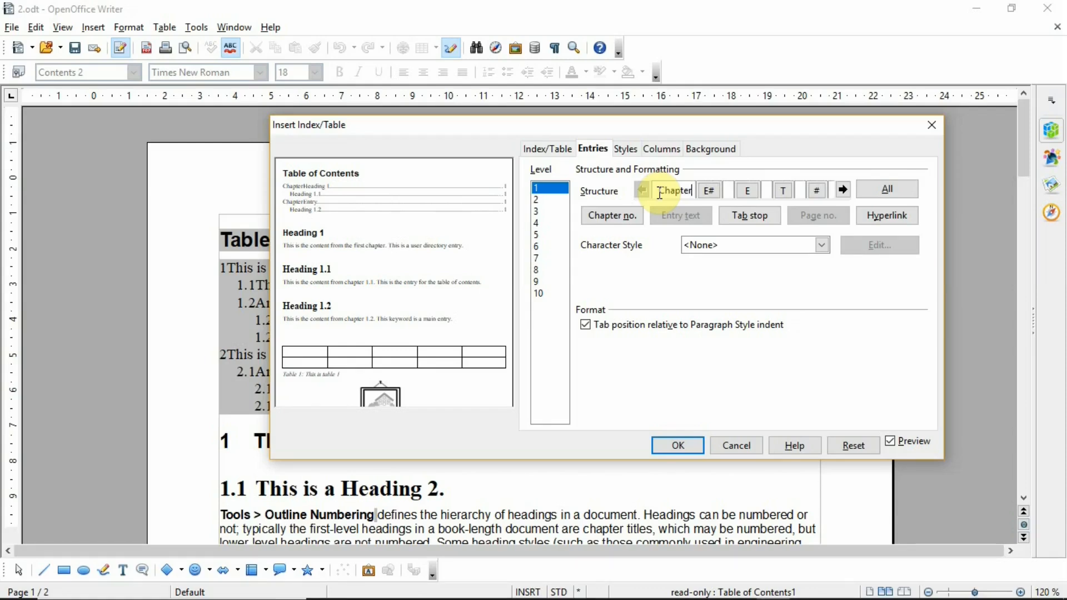
{"action": "left_click", "coordinate": [684, 442]}
{"action": "double_click", "coordinate": [250, 268]}
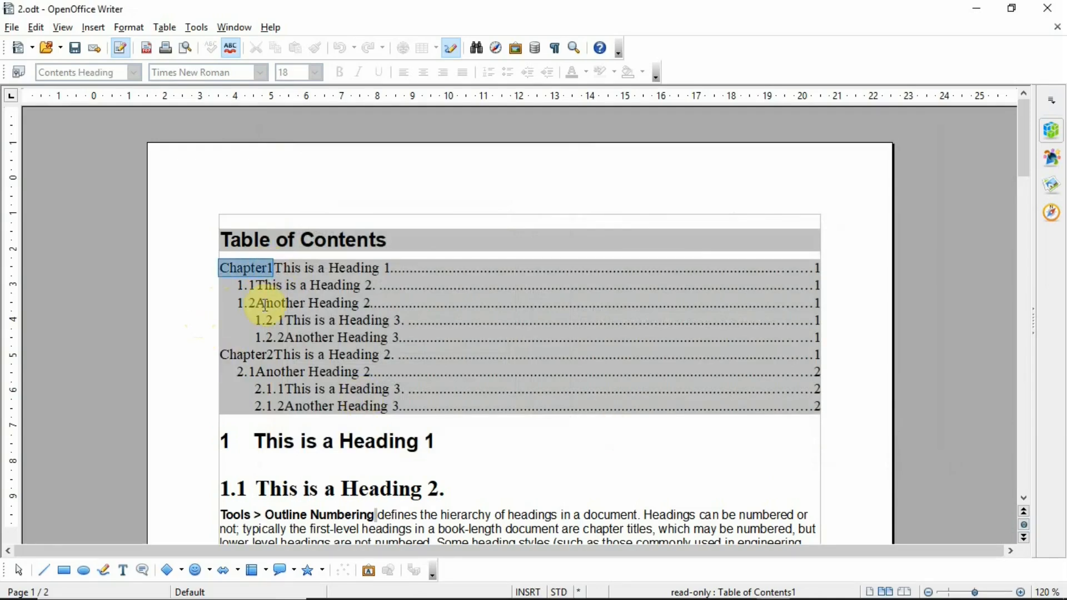
{"action": "left_click_drag", "start_coordinate": [223, 359], "coordinate": [277, 358]}
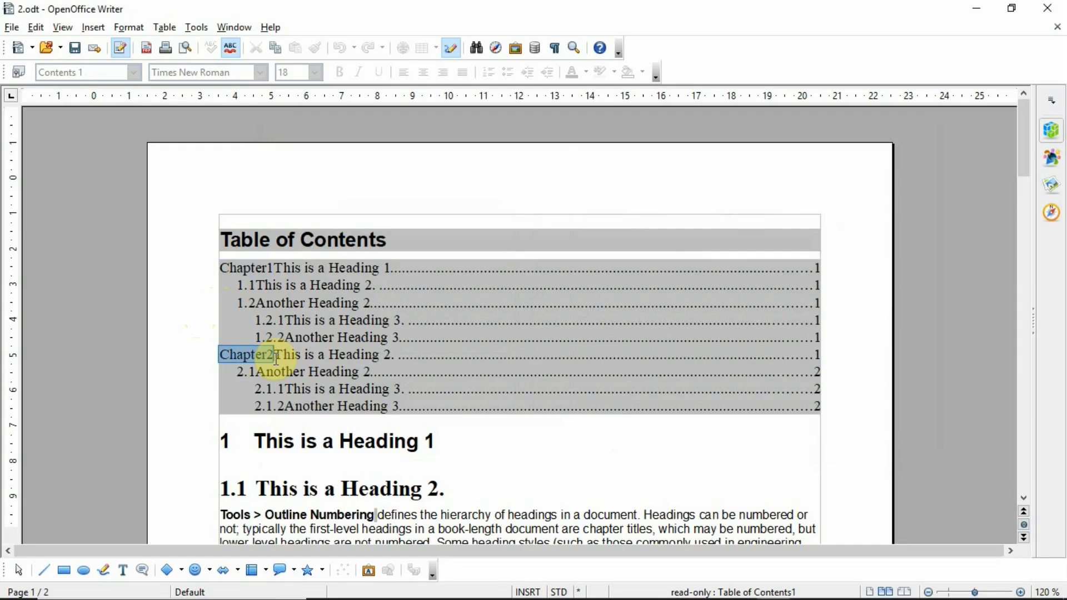
- Reopen the table of contents for editing and add a hyperlink start before Chapter and a hyperlink end after the entry text for level 1
{"action": "right_click", "coordinate": [513, 304]}
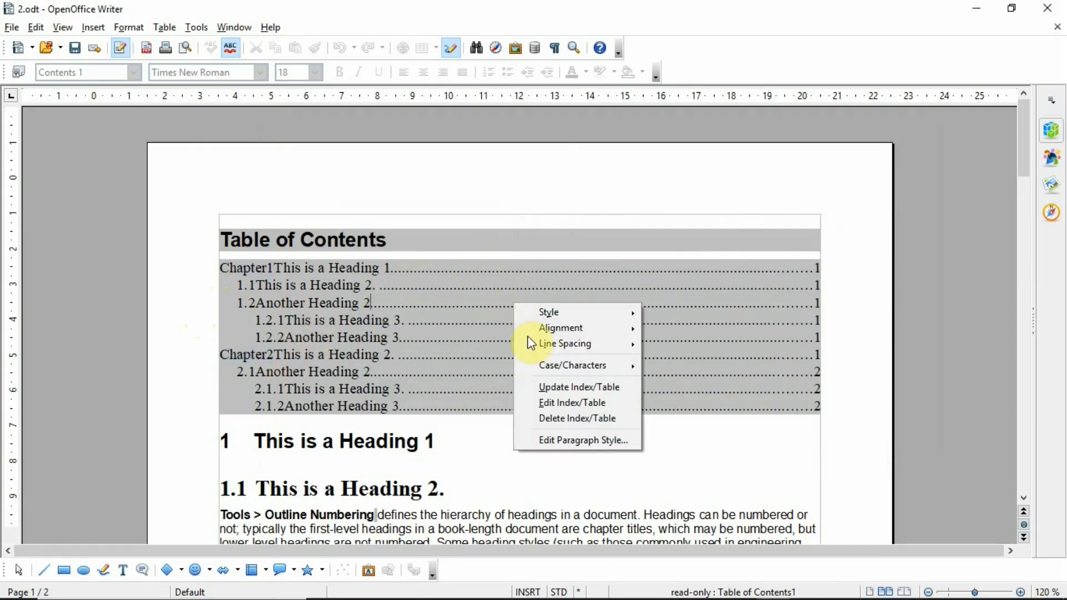
{"action": "left_click", "coordinate": [539, 397]}
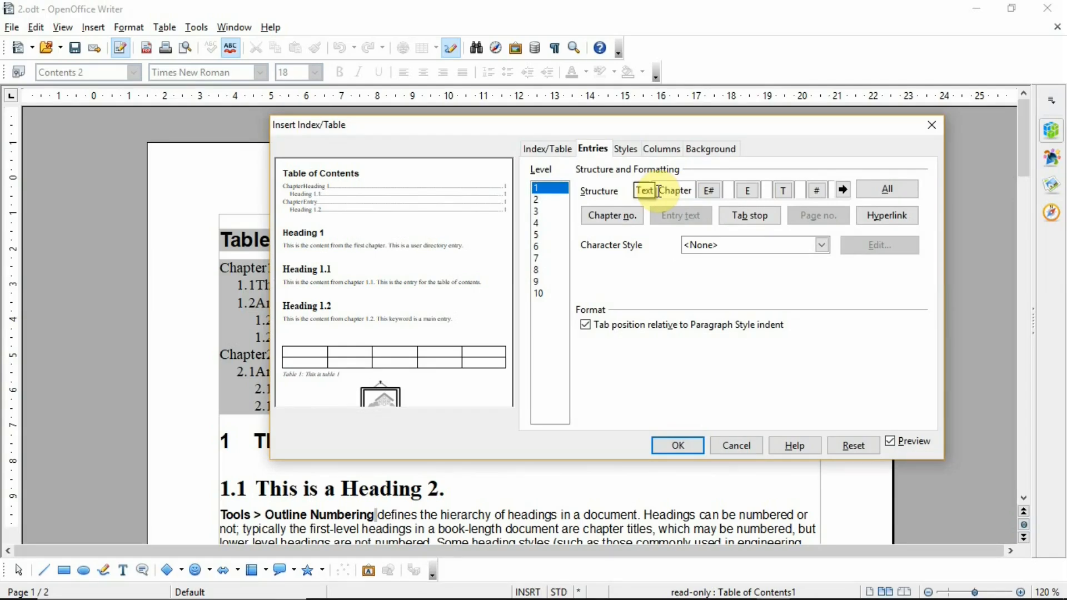
{"action": "left_click", "coordinate": [873, 220]}
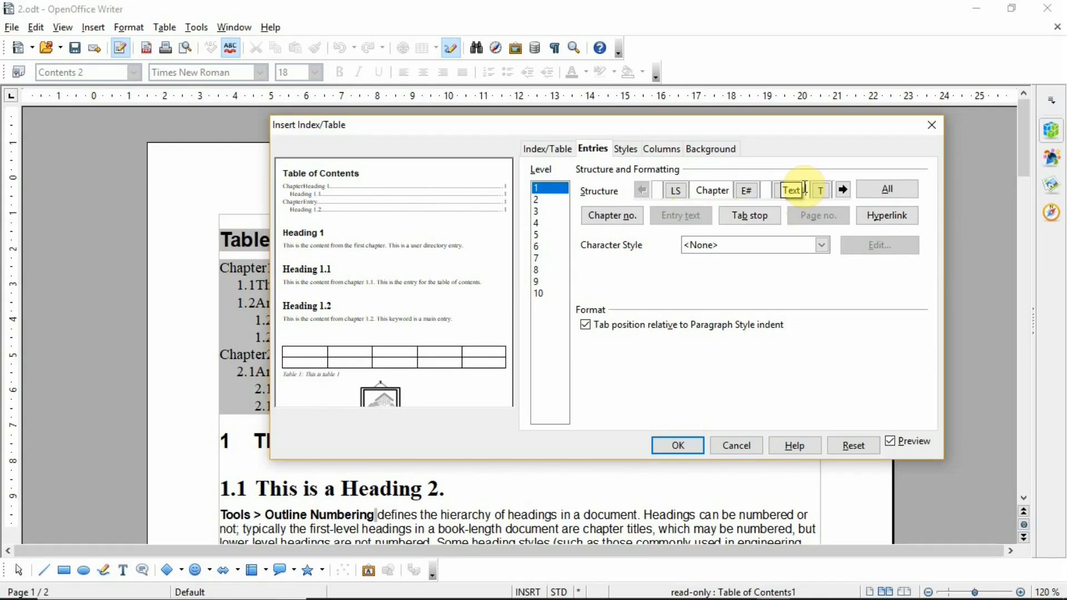
{"action": "left_click", "coordinate": [883, 223]}
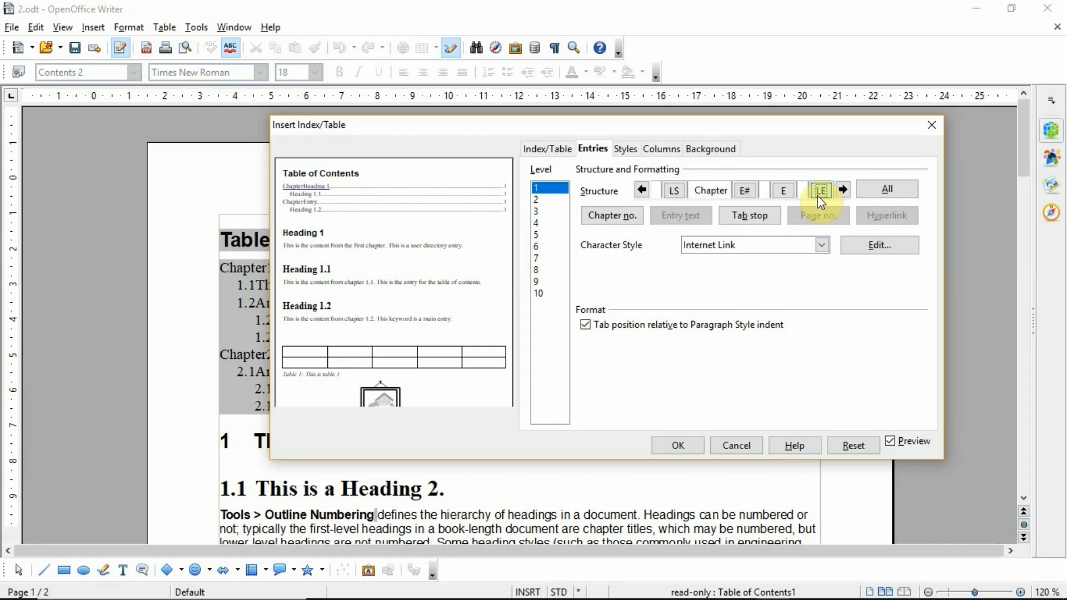
- Apply the level 1 hyperlink settings to the table of contents and follow the Chapter 2 entry's link to test it
{"action": "left_click", "coordinate": [678, 445]}
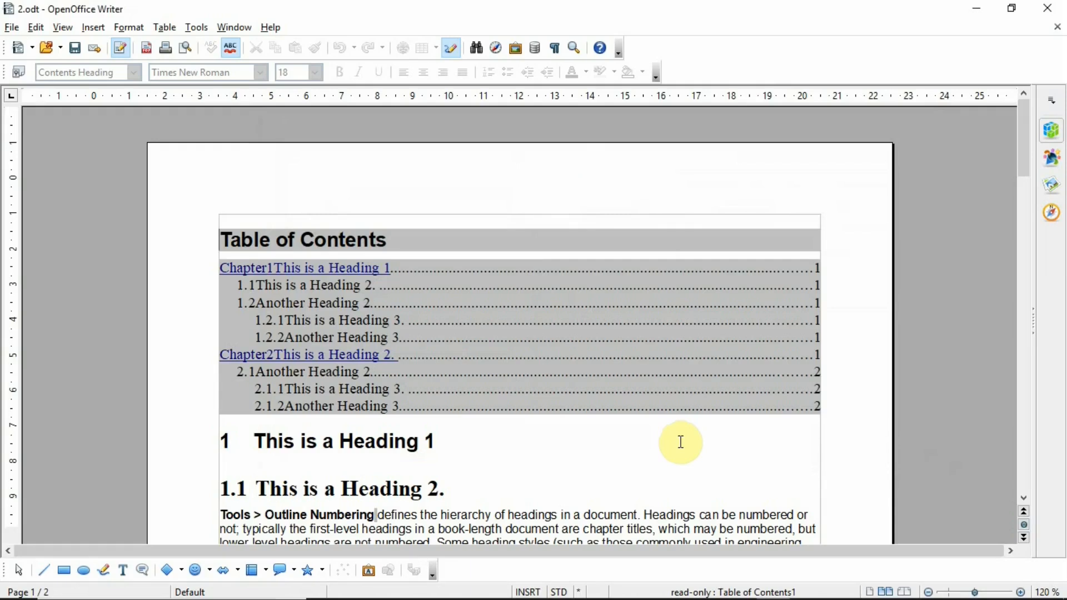
{"action": "left_click", "coordinate": [279, 365], "text": "ctrl"}
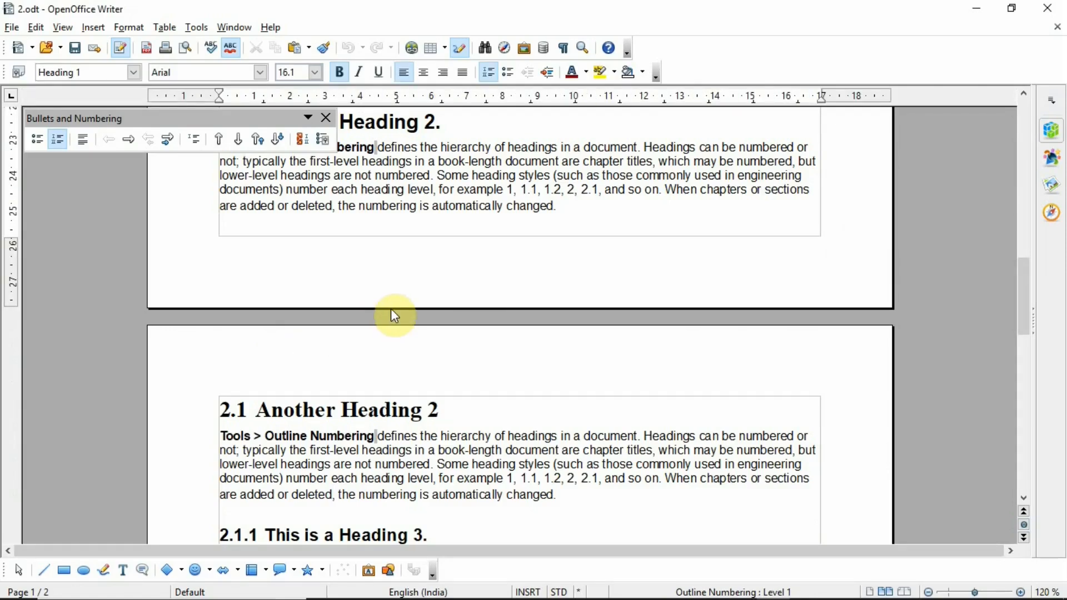
{"action": "scroll", "coordinate": [395, 316], "scroll_direction": "up", "scroll_amount": 15}
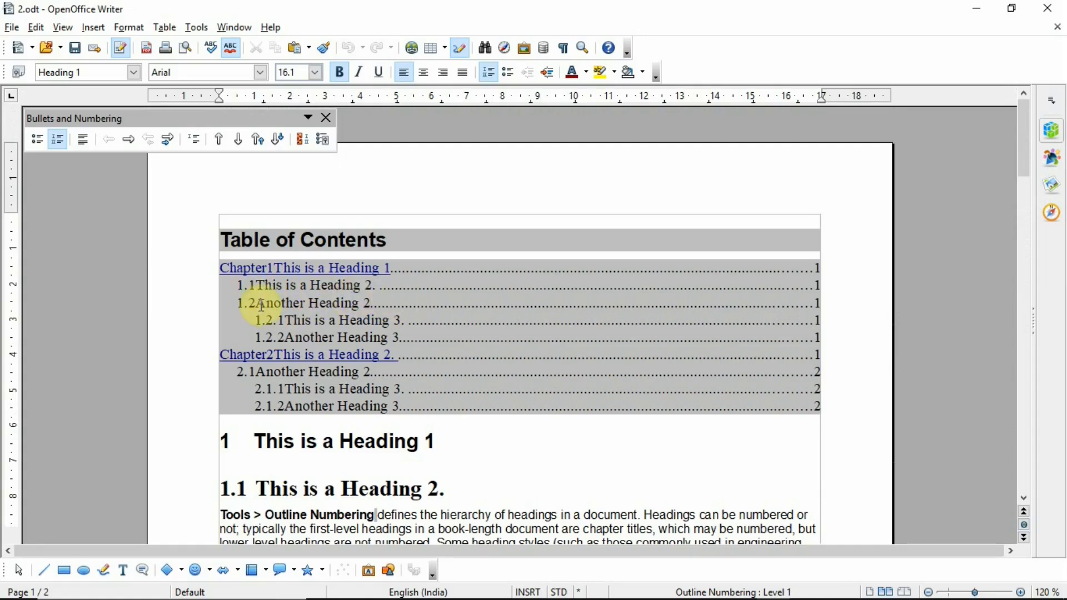
- Edit the table of contents to use the level 1 entry structure on all levels, and test the link of entry 2.1.2
{"action": "right_click", "coordinate": [494, 306]}
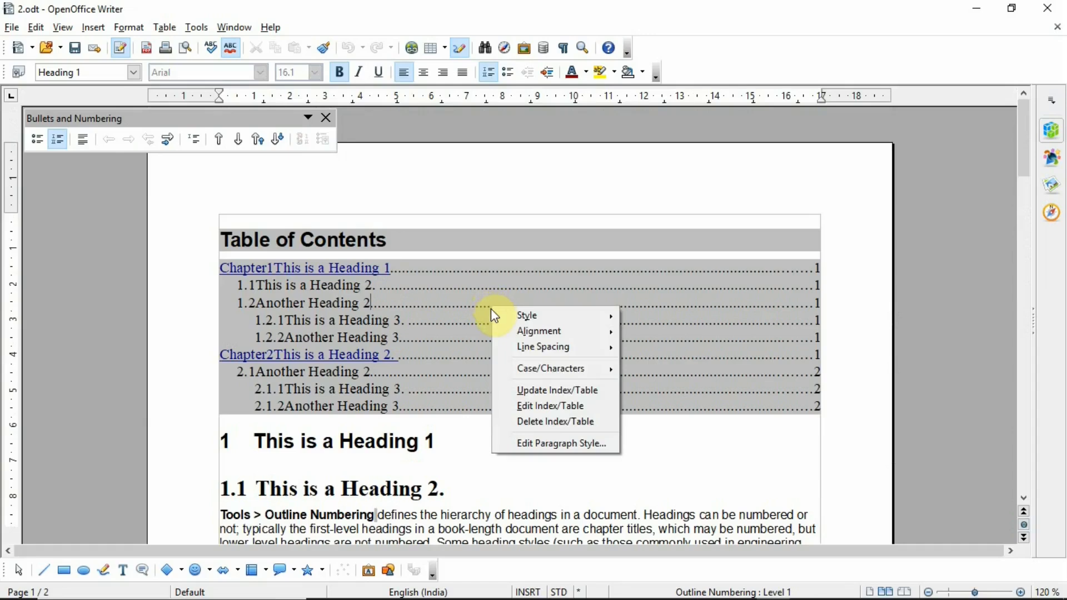
{"action": "left_click", "coordinate": [523, 406]}
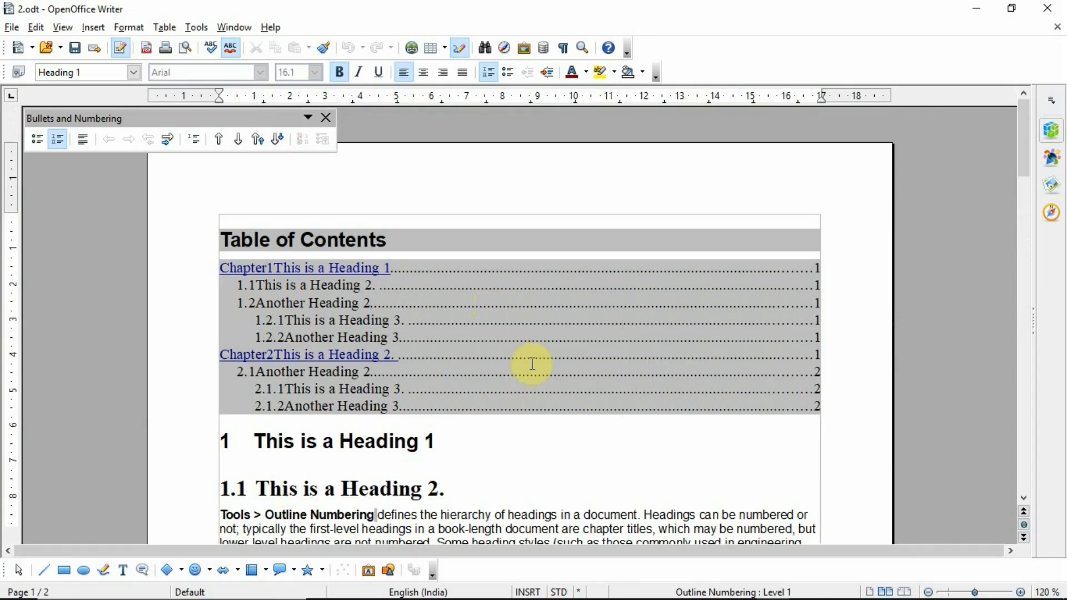
{"action": "left_click", "coordinate": [884, 190]}
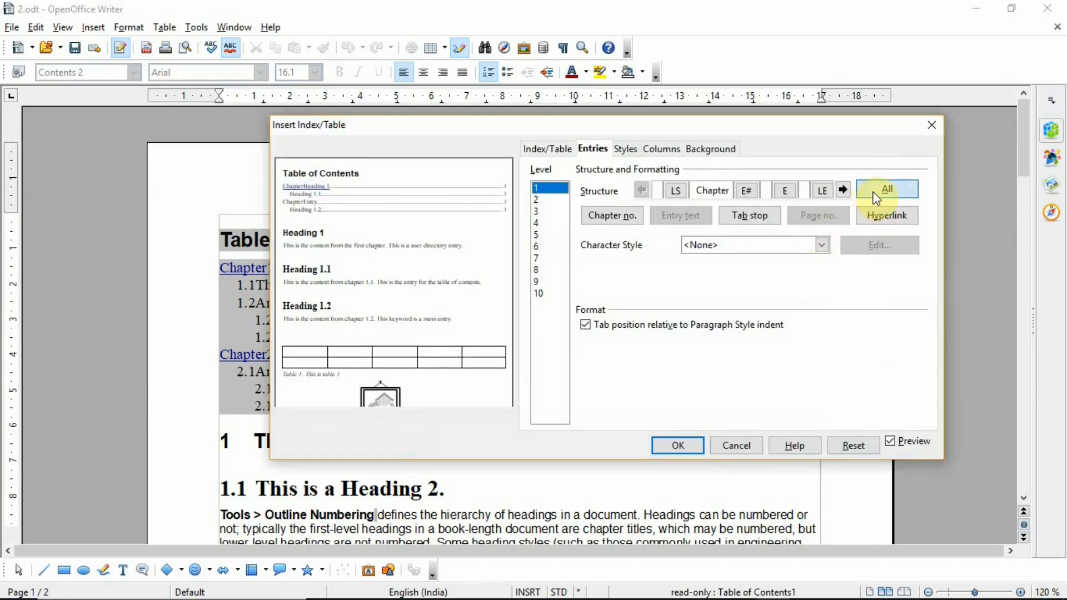
{"action": "left_click", "coordinate": [689, 442]}
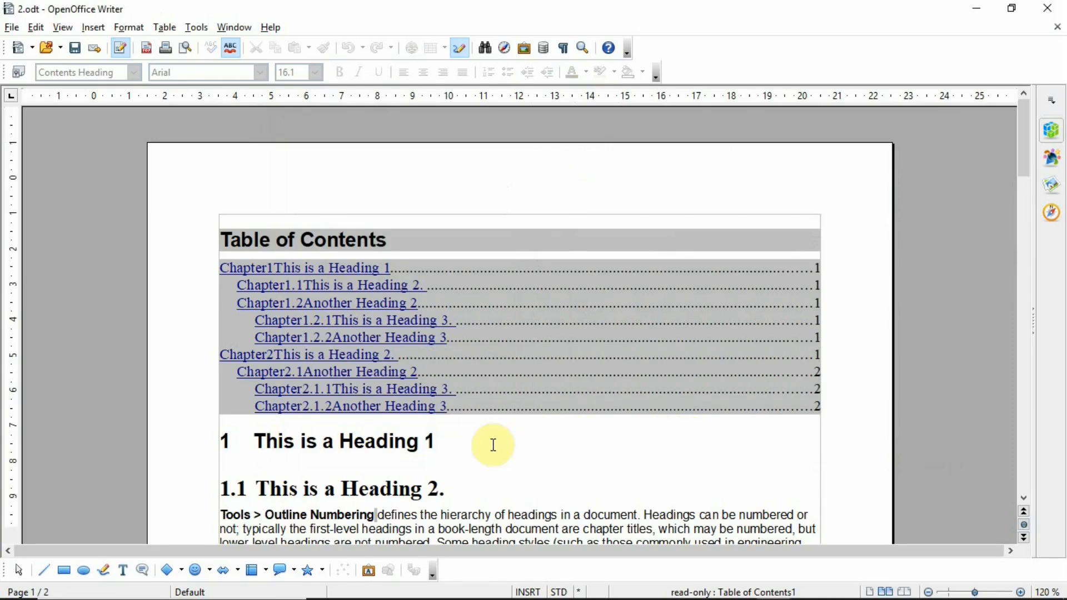
{"action": "left_click", "coordinate": [392, 417], "text": "ctrl"}
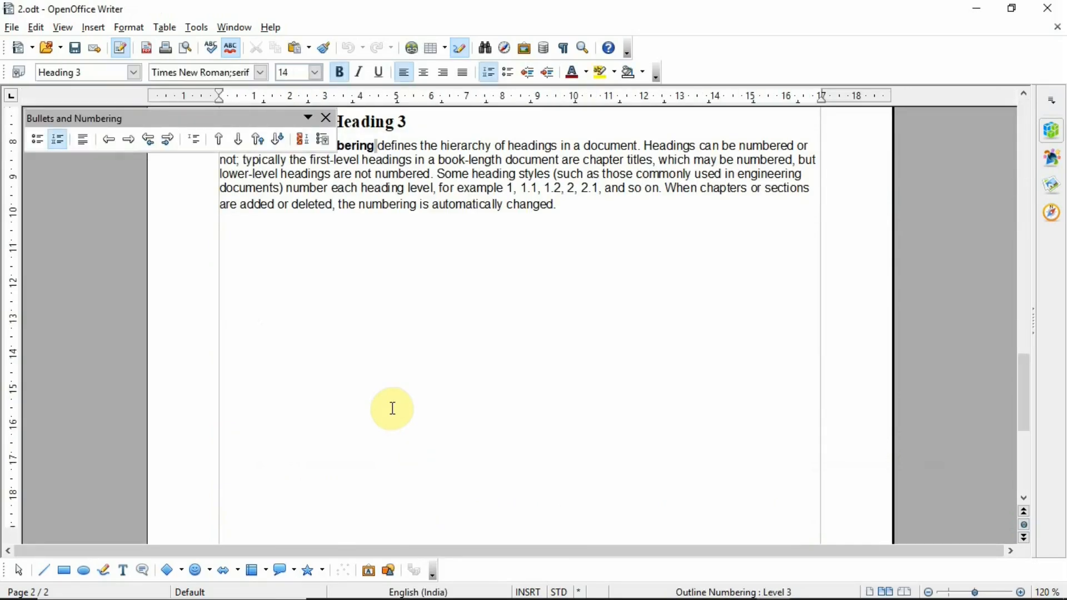
{"action": "scroll", "coordinate": [393, 409], "scroll_direction": "up", "scroll_amount": 10}
- Reopen the table of contents for editing, view its style assignments, and lay it out in 2 columns
{"action": "right_click", "coordinate": [517, 318]}
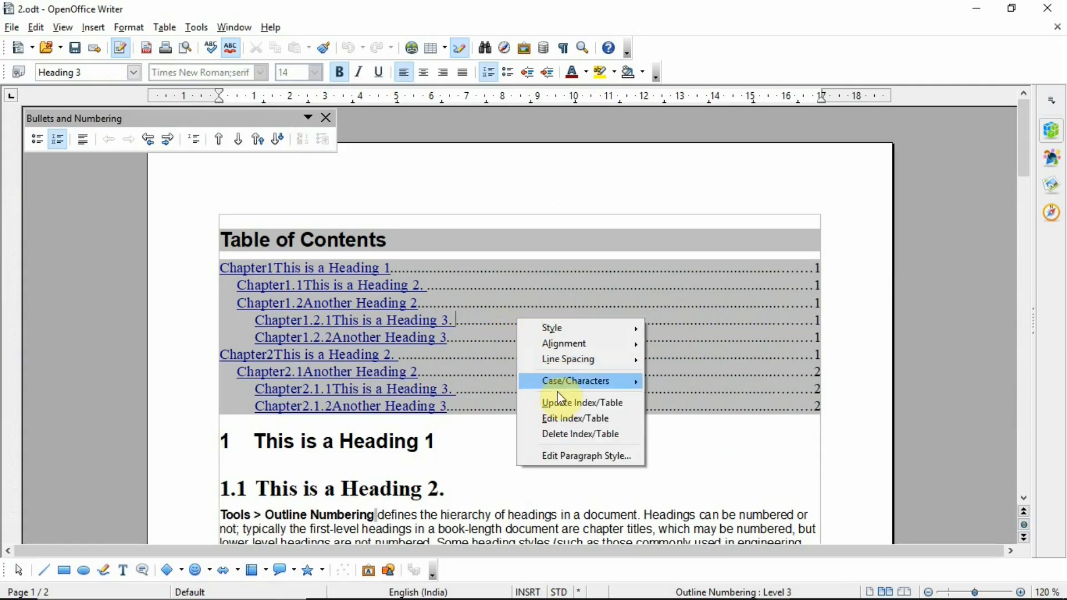
{"action": "left_click", "coordinate": [556, 418]}
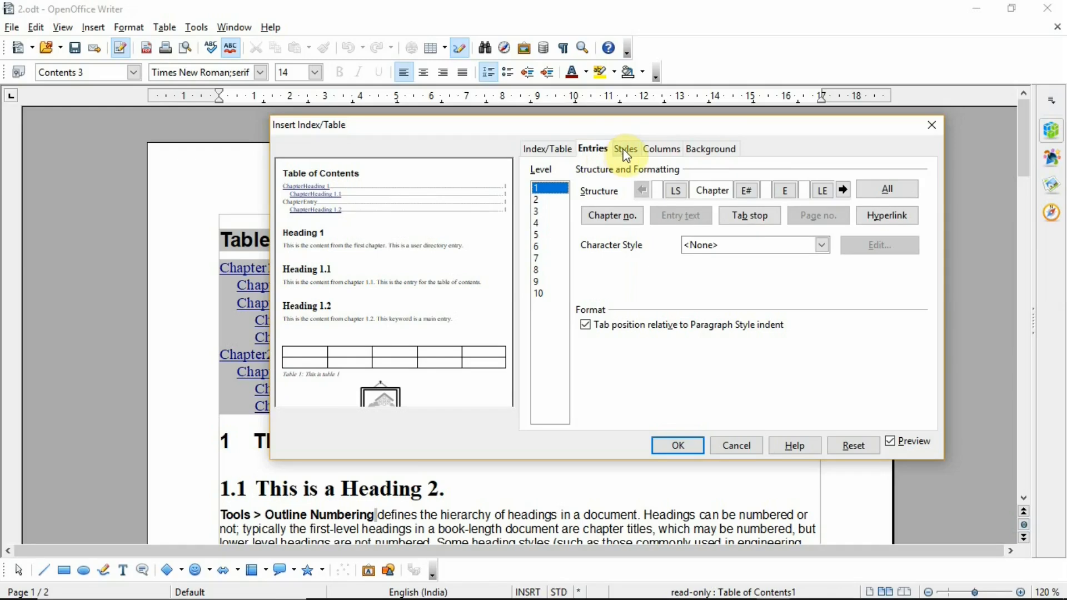
{"action": "left_click", "coordinate": [626, 151]}
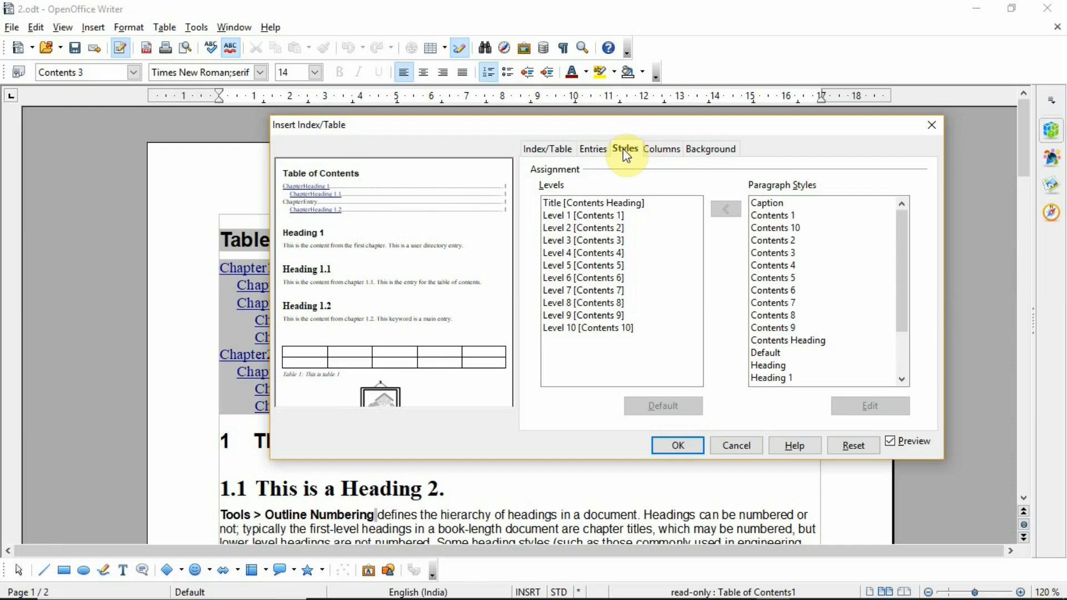
{"action": "left_click", "coordinate": [664, 149]}
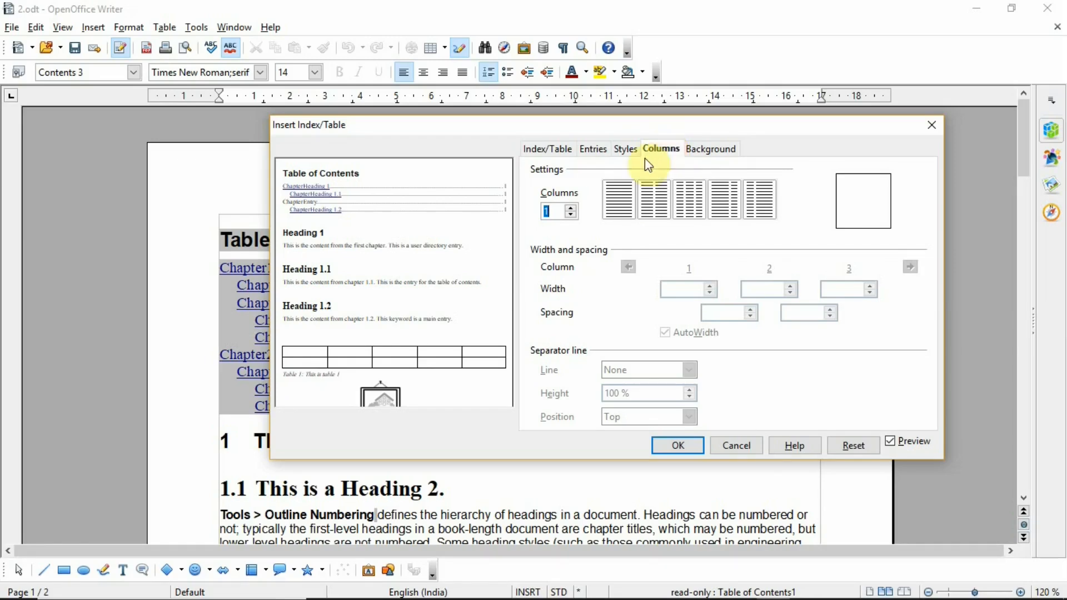
{"action": "left_click", "coordinate": [570, 209]}
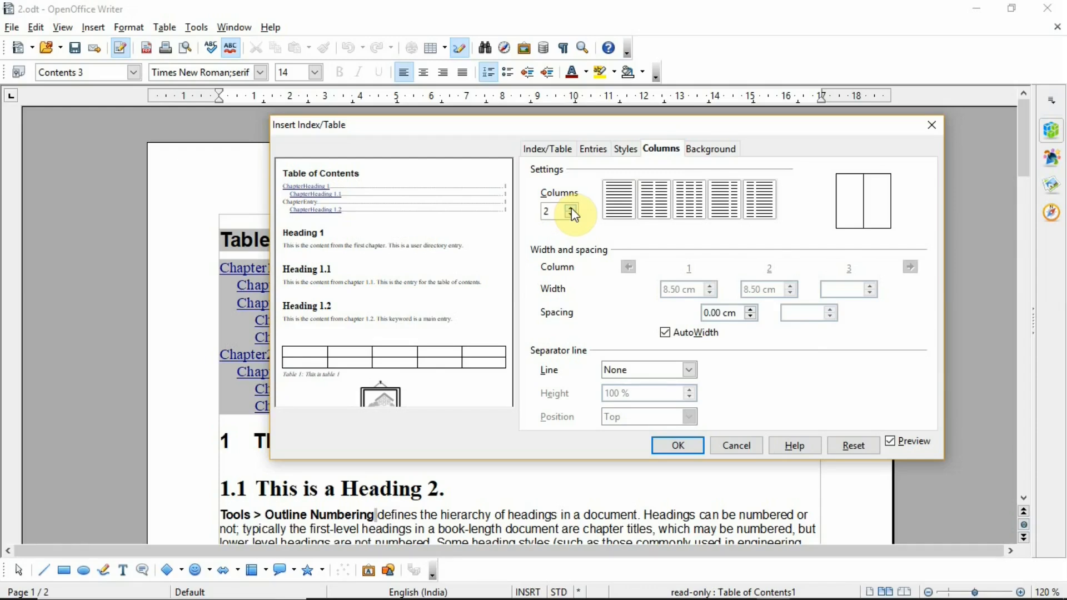
{"action": "left_click", "coordinate": [679, 448]}
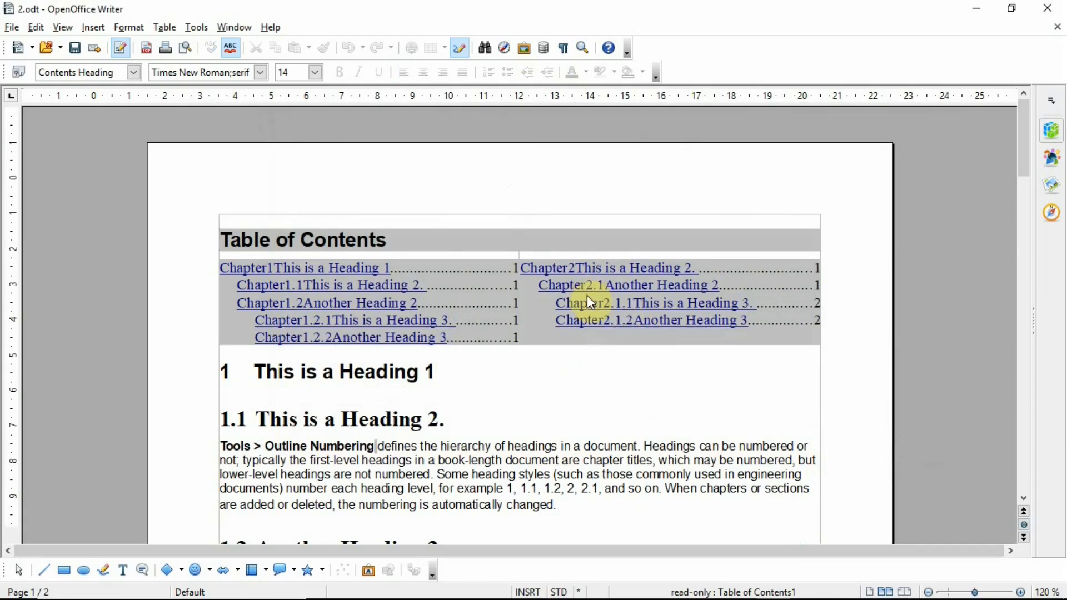
- Set the table of contents back to 1 column
{"action": "right_click", "coordinate": [544, 284]}
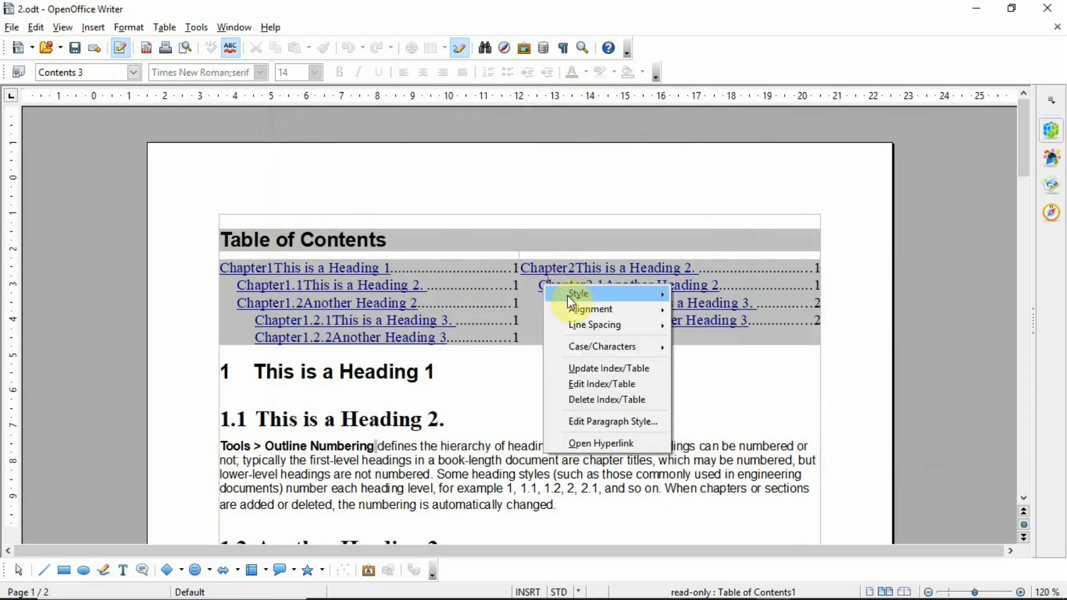
{"action": "left_click", "coordinate": [596, 383]}
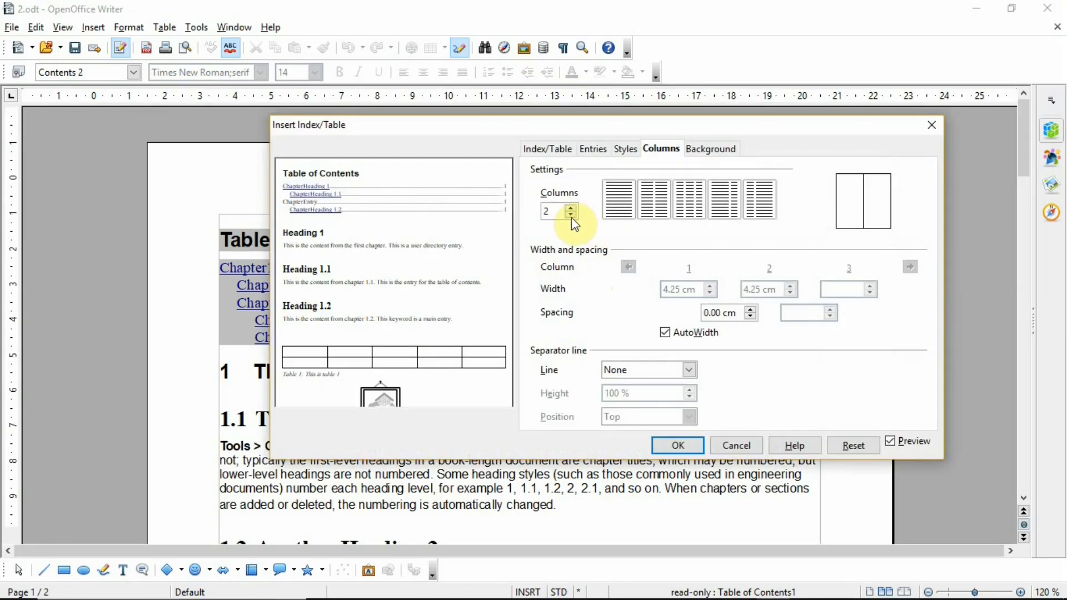
{"action": "left_click", "coordinate": [570, 216]}
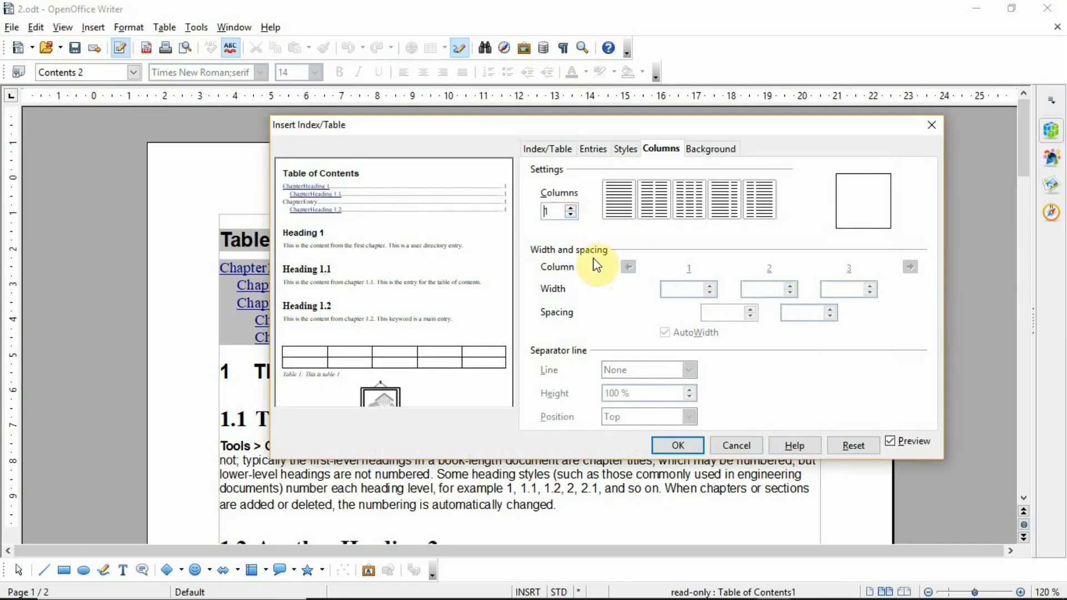
{"action": "left_click", "coordinate": [670, 442]}
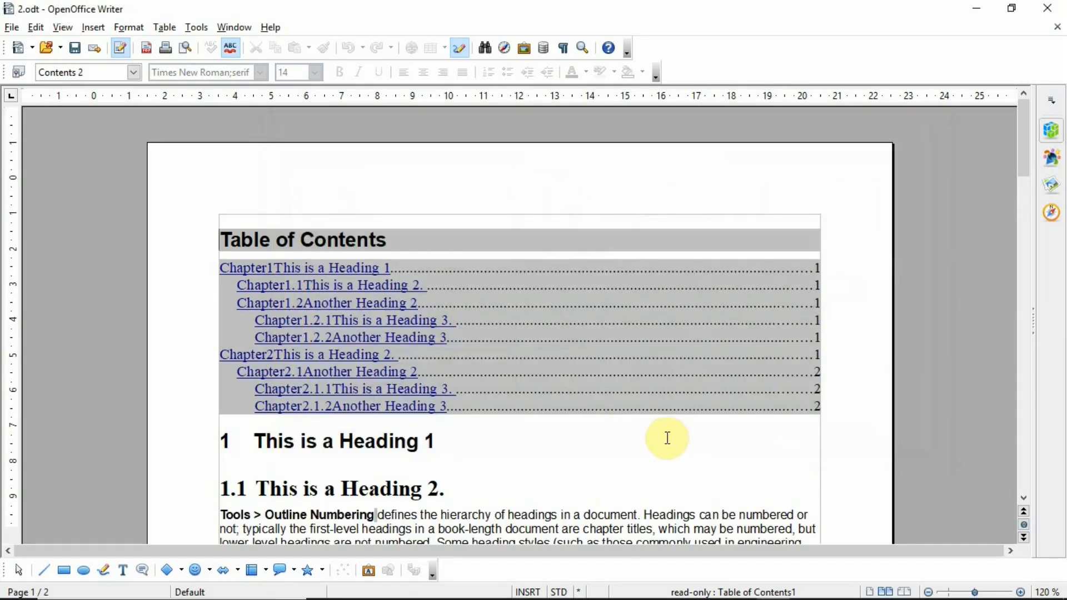
- Edit the table of contents background, choosing the color Pink and switching the background type to Graphic
{"action": "right_click", "coordinate": [584, 322]}
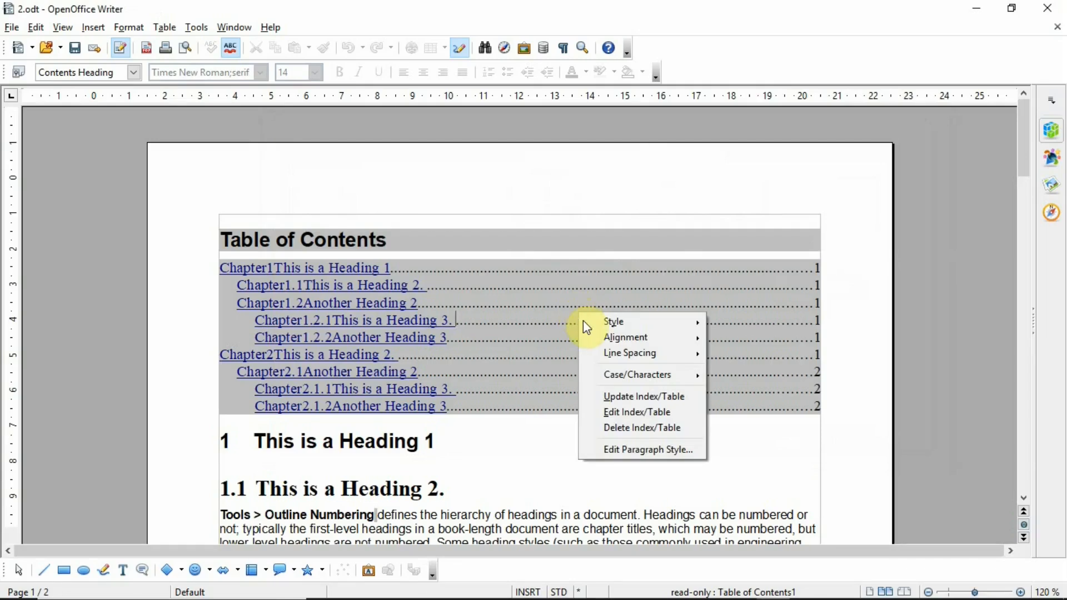
{"action": "left_click", "coordinate": [618, 407]}
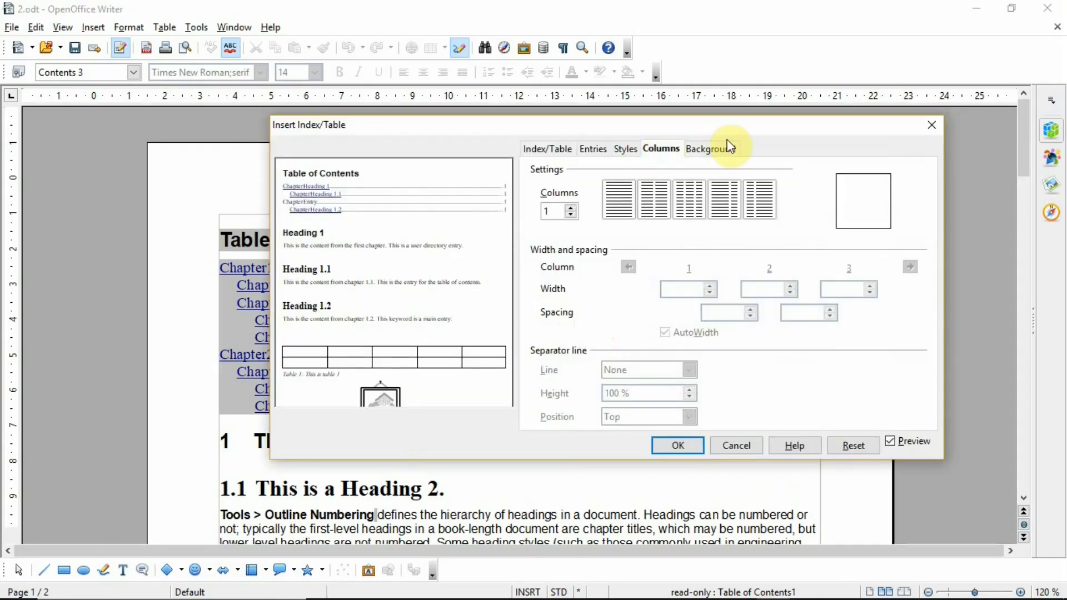
{"action": "left_click", "coordinate": [730, 156]}
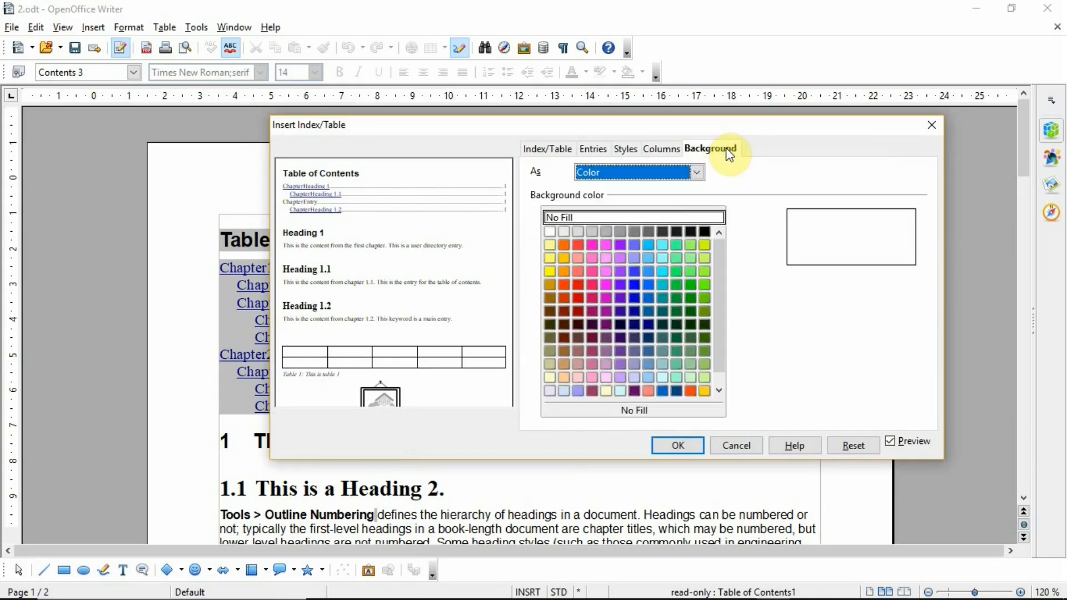
{"action": "left_click", "coordinate": [698, 172]}
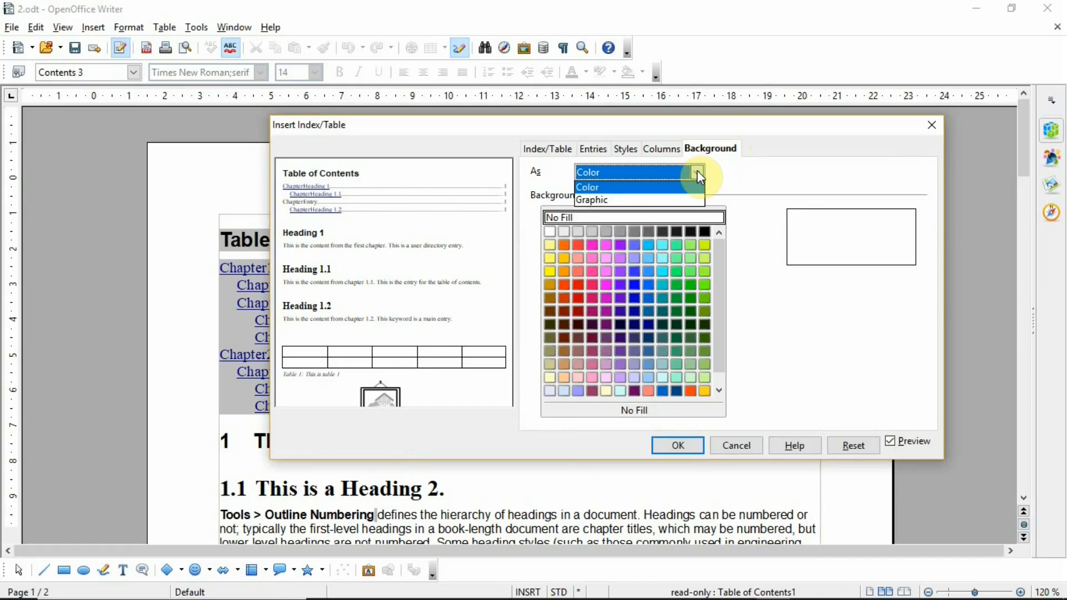
{"action": "left_click", "coordinate": [697, 171]}
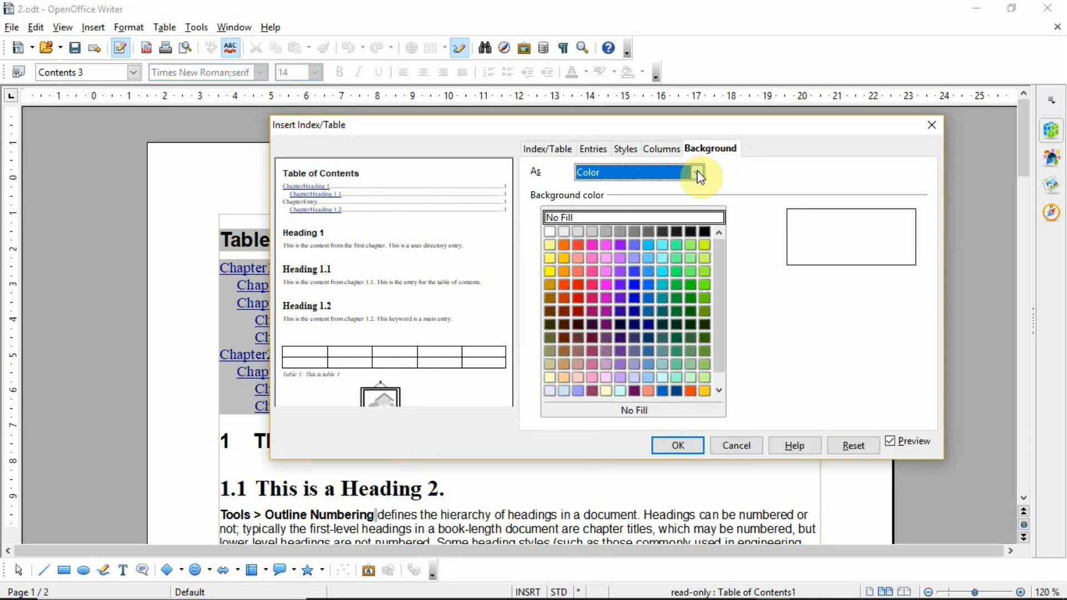
{"action": "left_click", "coordinate": [592, 246]}
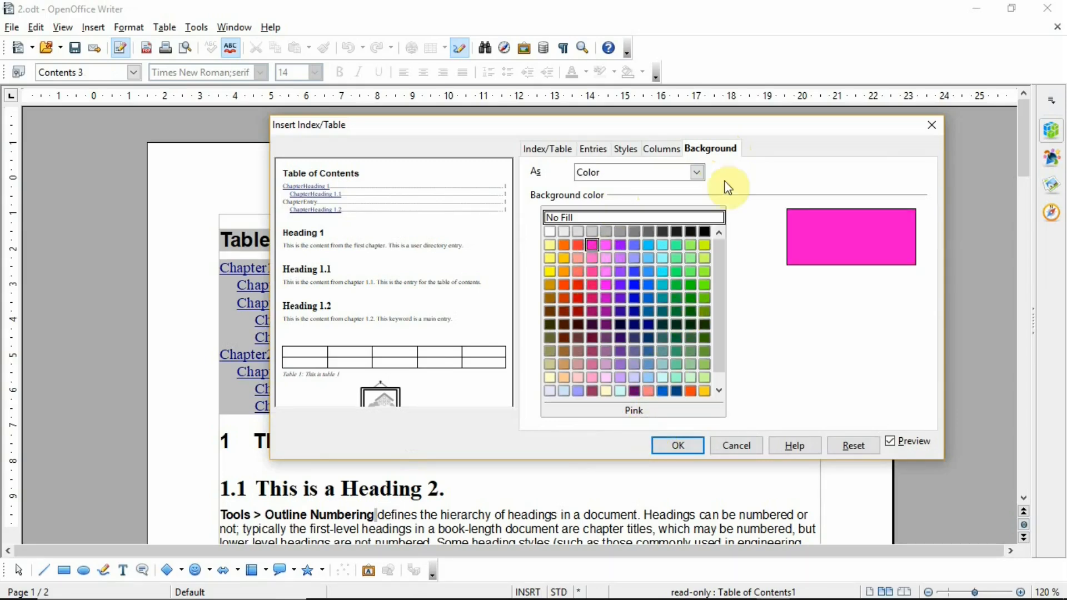
{"action": "left_click", "coordinate": [700, 172]}
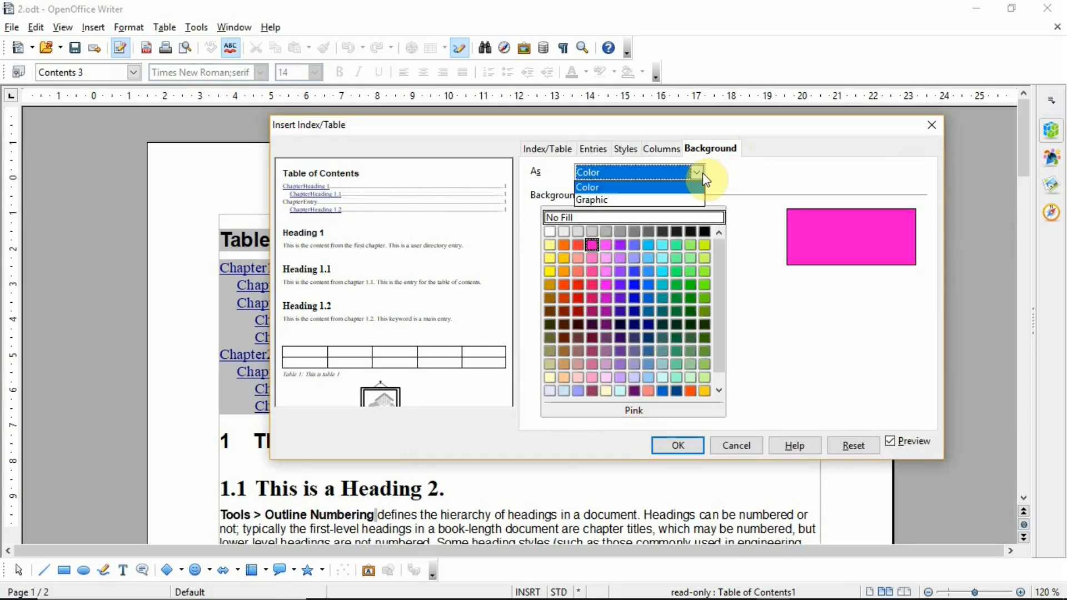
{"action": "left_click", "coordinate": [656, 203]}
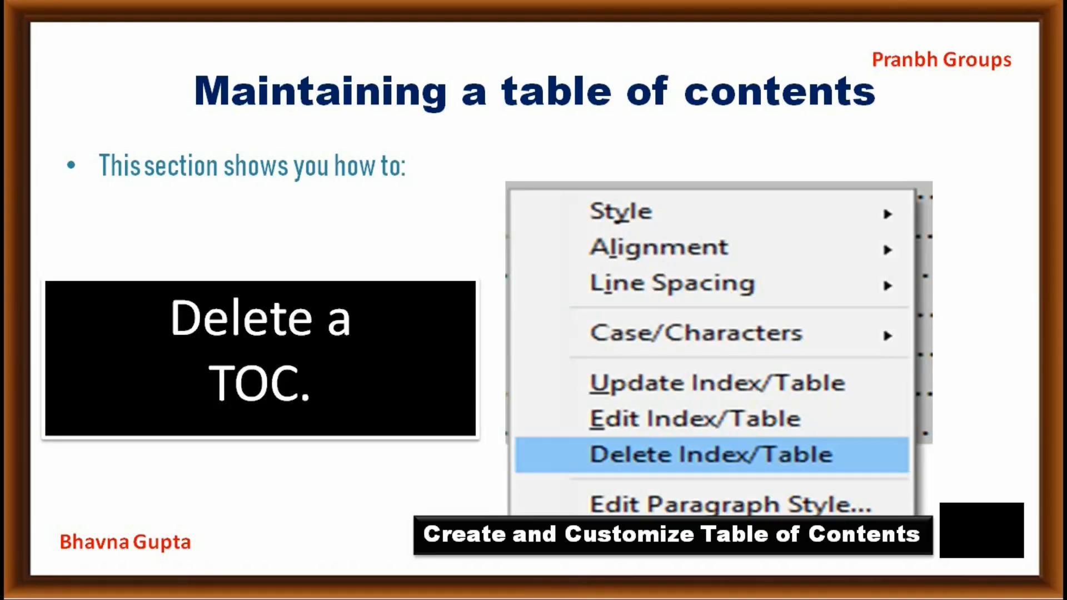
{"action": "left_click", "coordinate": [981, 529]}
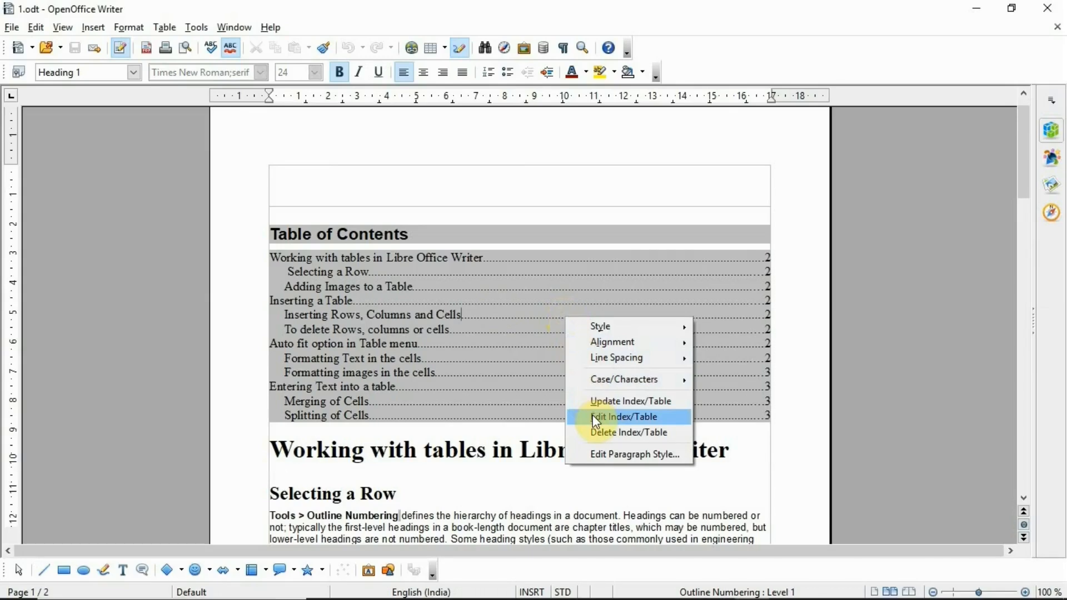
- Edit the table of contents in 1.odt, look through its settings, and apply a Magenta background color
{"action": "left_click", "coordinate": [593, 417]}
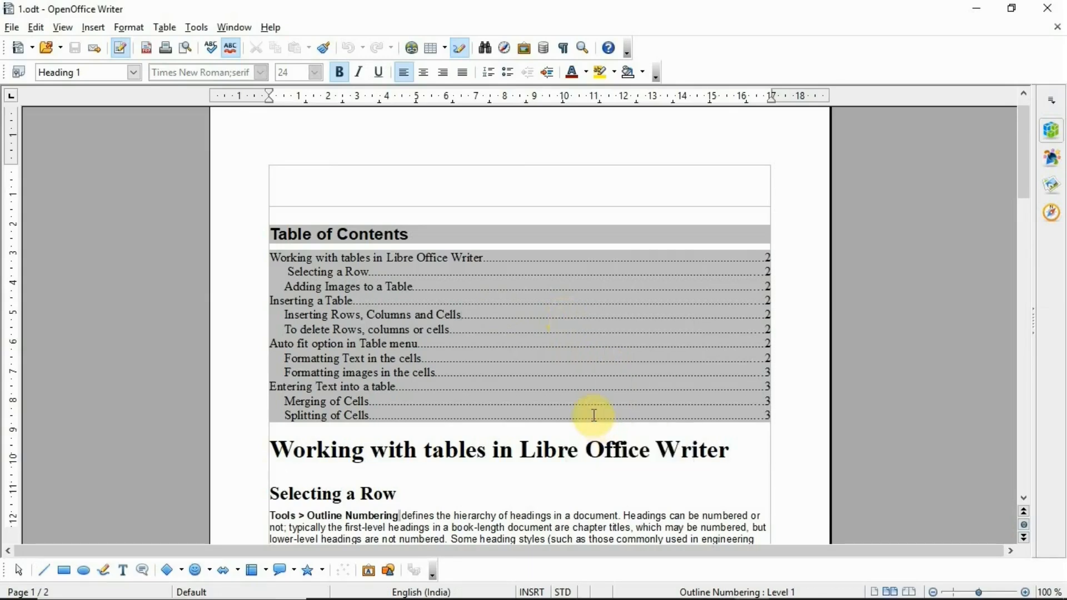
{"action": "left_click", "coordinate": [594, 415]}
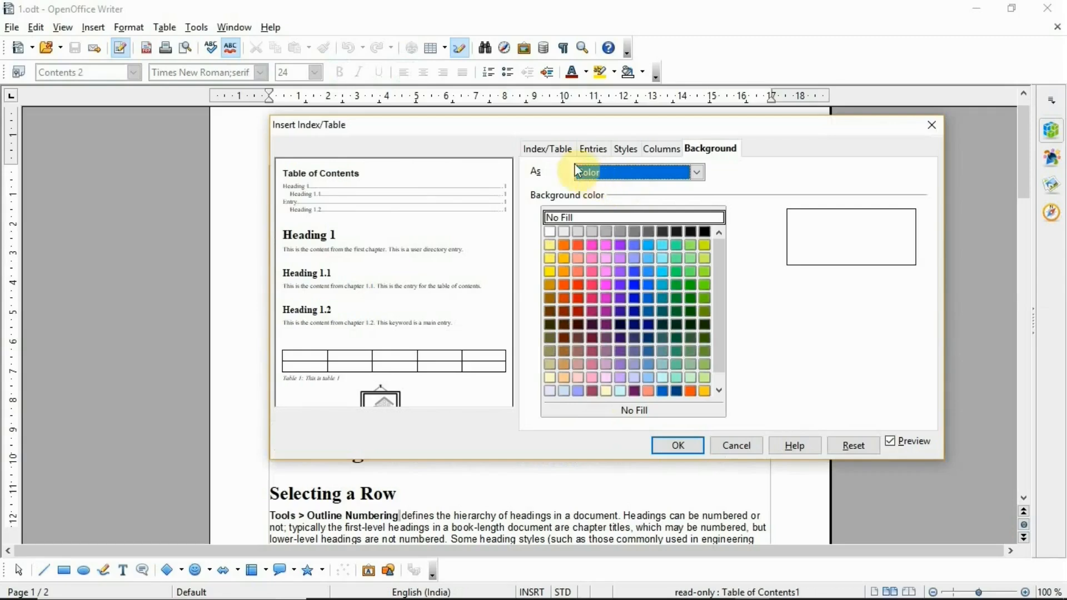
{"action": "left_click", "coordinate": [556, 150]}
{"action": "left_click", "coordinate": [587, 151]}
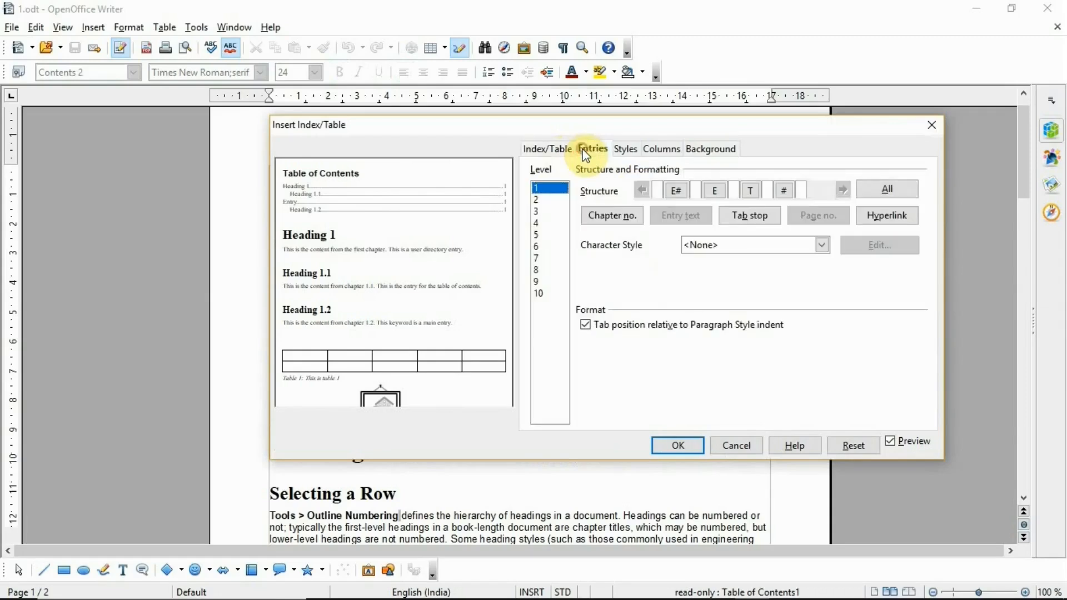
{"action": "left_click", "coordinate": [617, 150]}
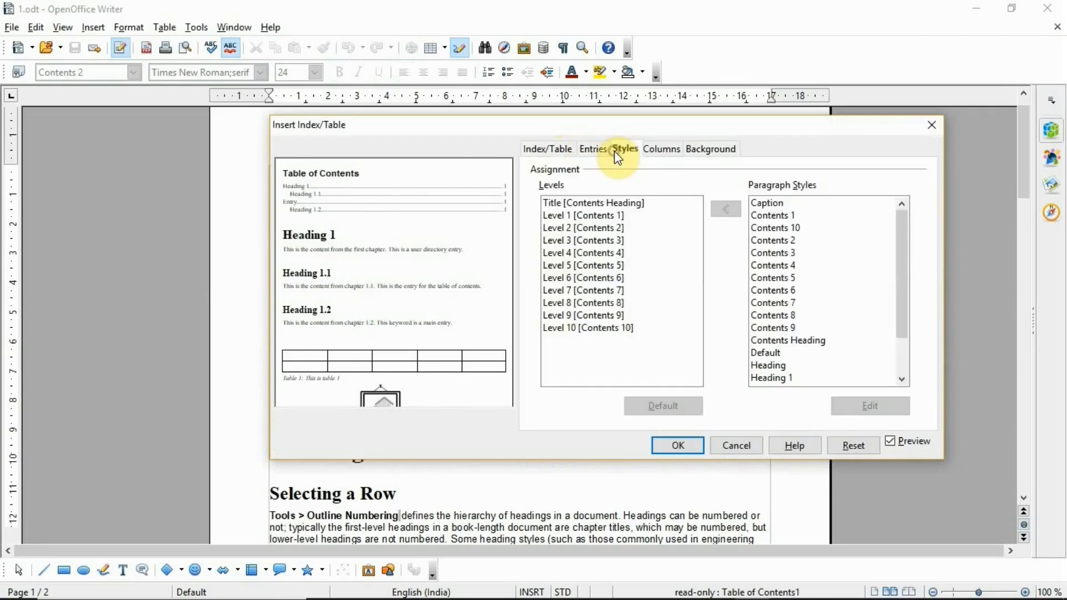
{"action": "left_click", "coordinate": [659, 149]}
{"action": "left_click", "coordinate": [689, 150]}
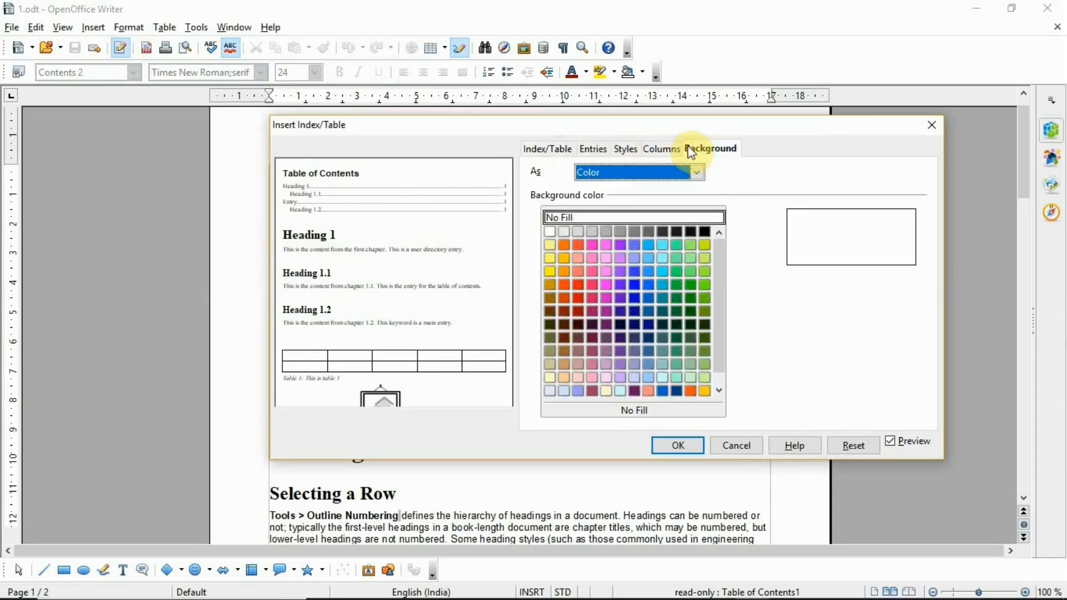
{"action": "left_click", "coordinate": [605, 244]}
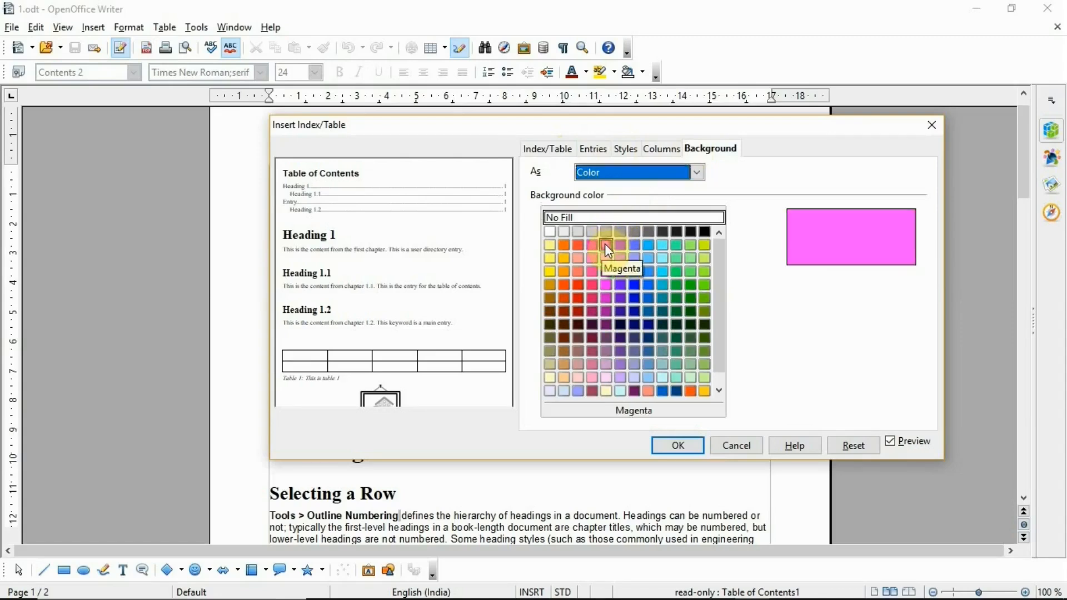
{"action": "left_click", "coordinate": [679, 445]}
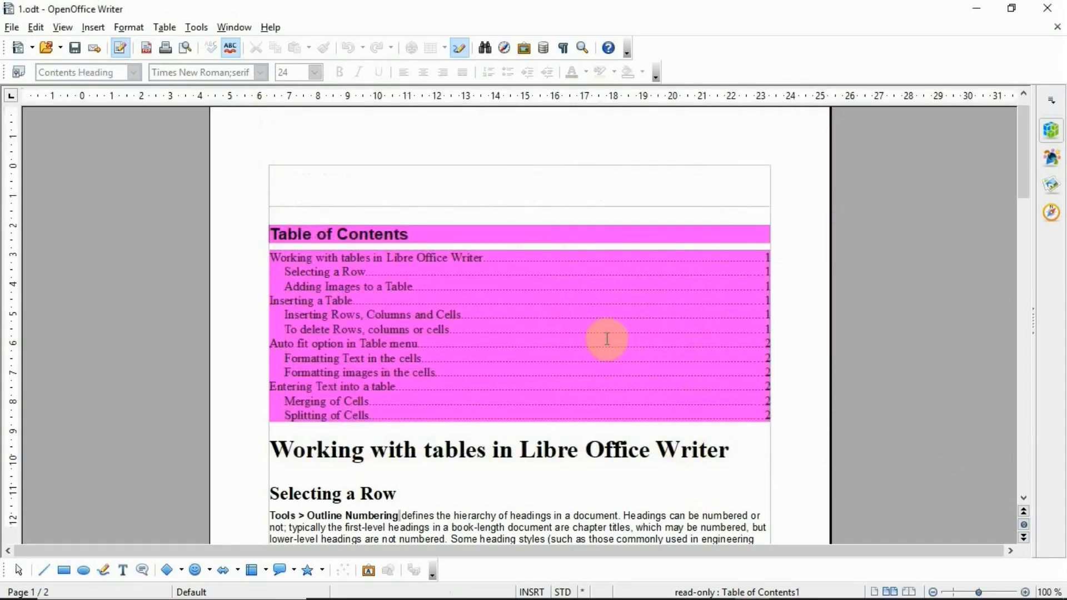
{"action": "left_click_drag", "start_coordinate": [1025, 182], "coordinate": [1020, 235]}
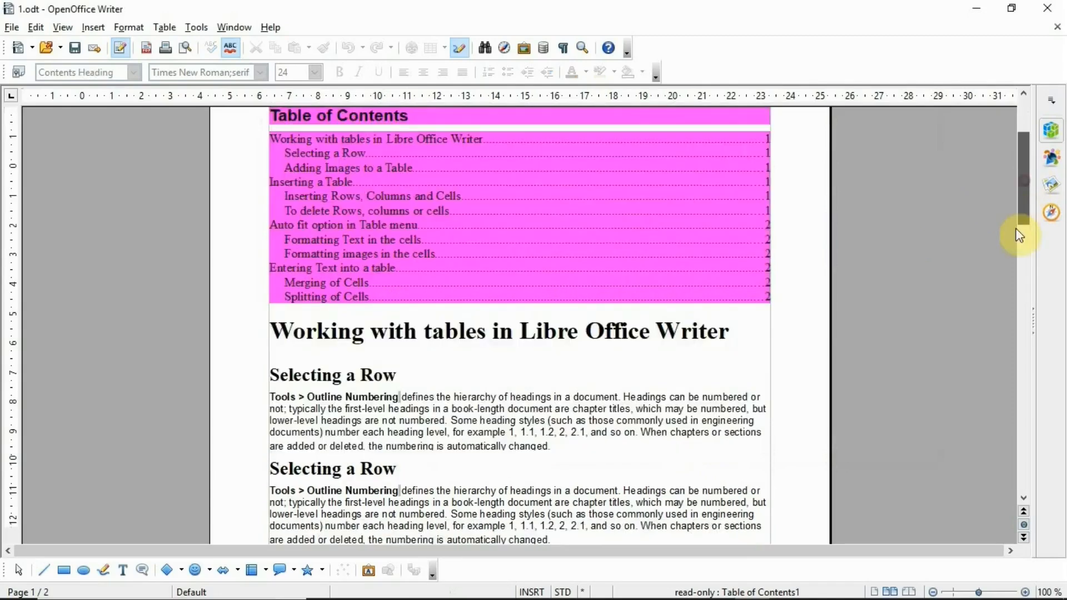
- Paste the Merging of Cells and Splitting of Cells sections, headings with their paragraphs, on a new line after the Selecting a Row paragraph
{"action": "left_click", "coordinate": [581, 319]}
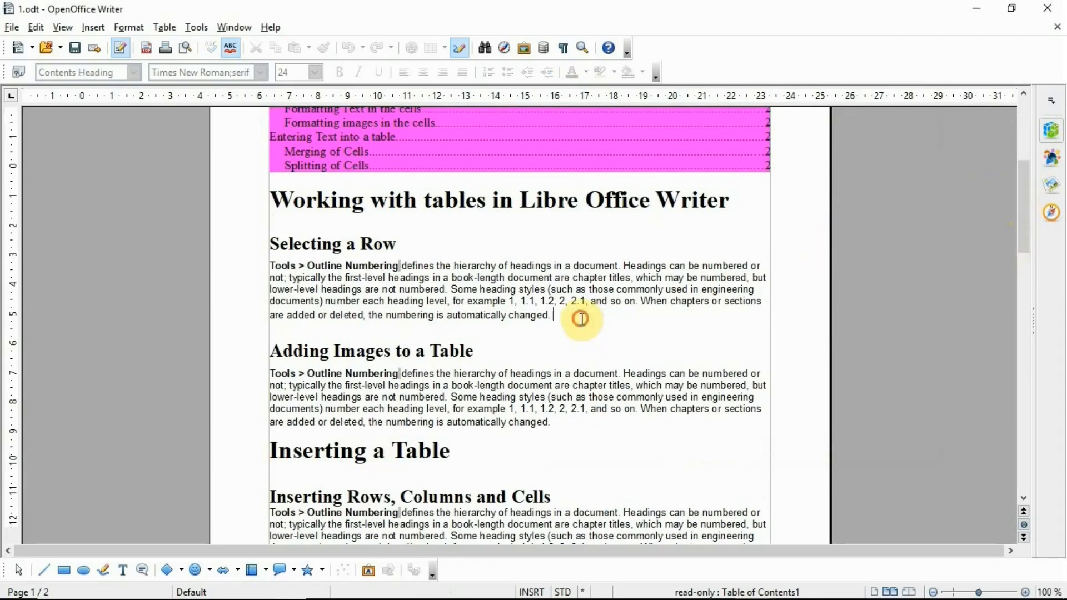
{"action": "key", "text": "Return"}
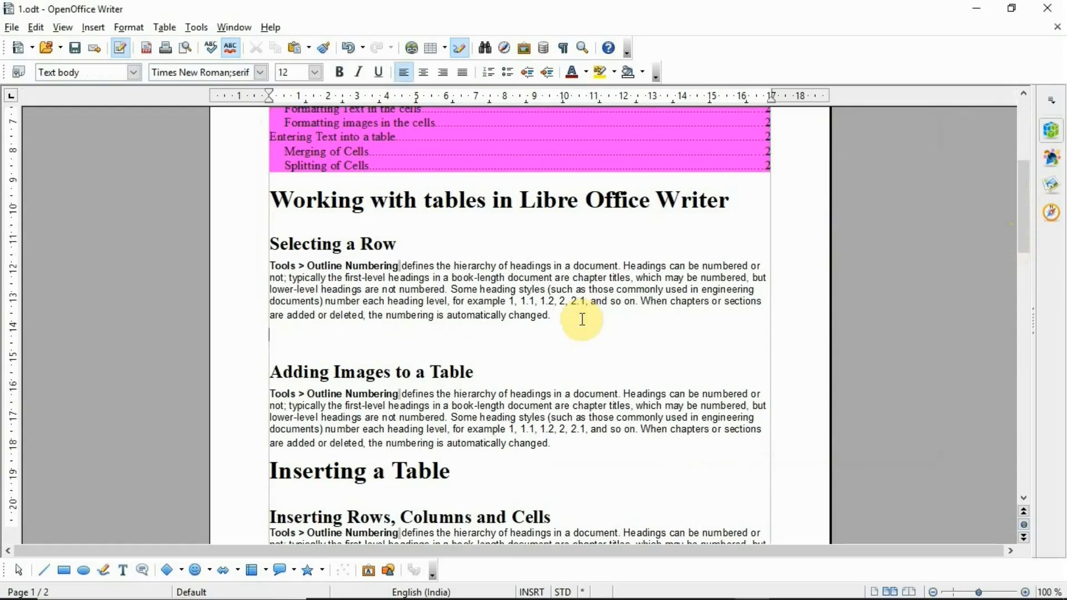
{"action": "type", "text": "Merging of Cells Tools > Outline Numbering defines the hierarchy of headings in a document. Headings can be numbered or not; typically the first-level headings in a book-length document are chapter titles, which may be numbered, but lower-level headings are not numbered. Some heading styles (such as those commonly used in engineering documents) number each heading level, for example 1, 1.1, 1.2, 2, 2.1, and so on. When chapters or sections are added or deleted, the numbering is automatically changed. Splitting of Cells Tools > Outline Numbering defines the hierarchy of headings in a document. Headings can be numbered or not; typically the first-level headings in a book-length document are chapter titles, which may be numbered, but lower-level headings are not numbered. Some heading styles (such as those commonly used in engineering documents) number each heading level, for example 1, 1.1, 1.2, 2, 2.1, and so on. When chapters or sections are added or deleted, the numbering is automatically changed."}
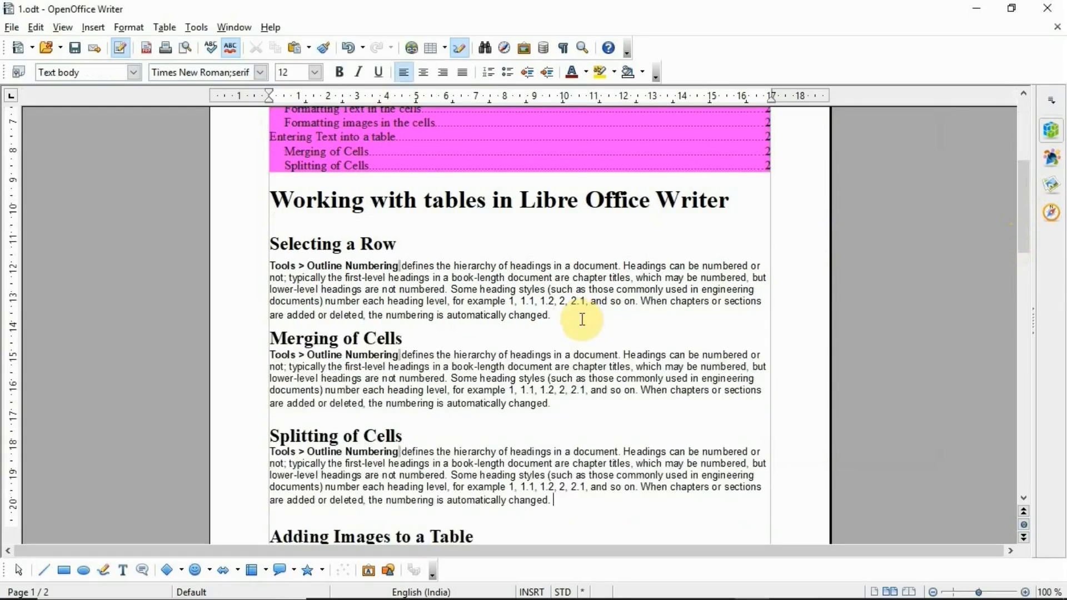
- Update the table of contents to pick up the added headings, and highlight its first Merging of Cells and Splitting of Cells entries
{"action": "left_click_drag", "start_coordinate": [1021, 225], "coordinate": [1024, 164]}
{"action": "left_click", "coordinate": [516, 352]}
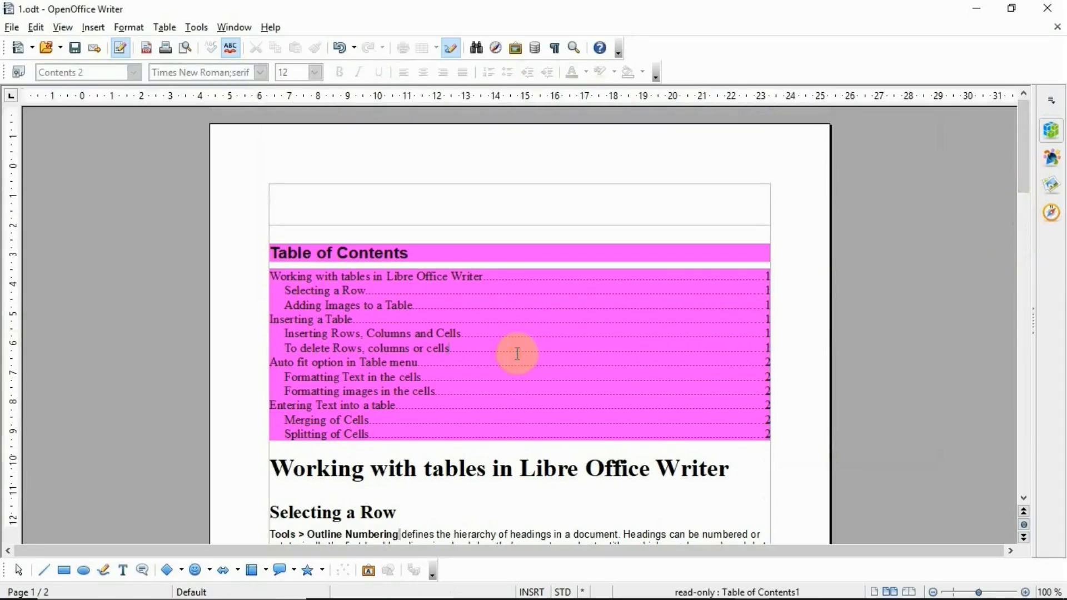
{"action": "right_click", "coordinate": [516, 352]}
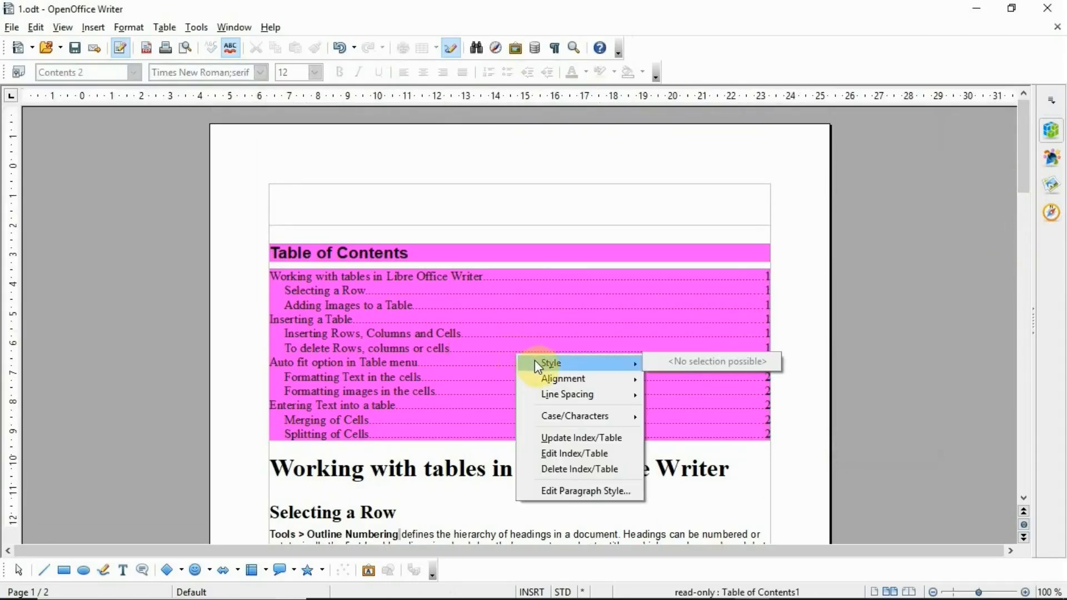
{"action": "mouse_move", "coordinate": [543, 400]}
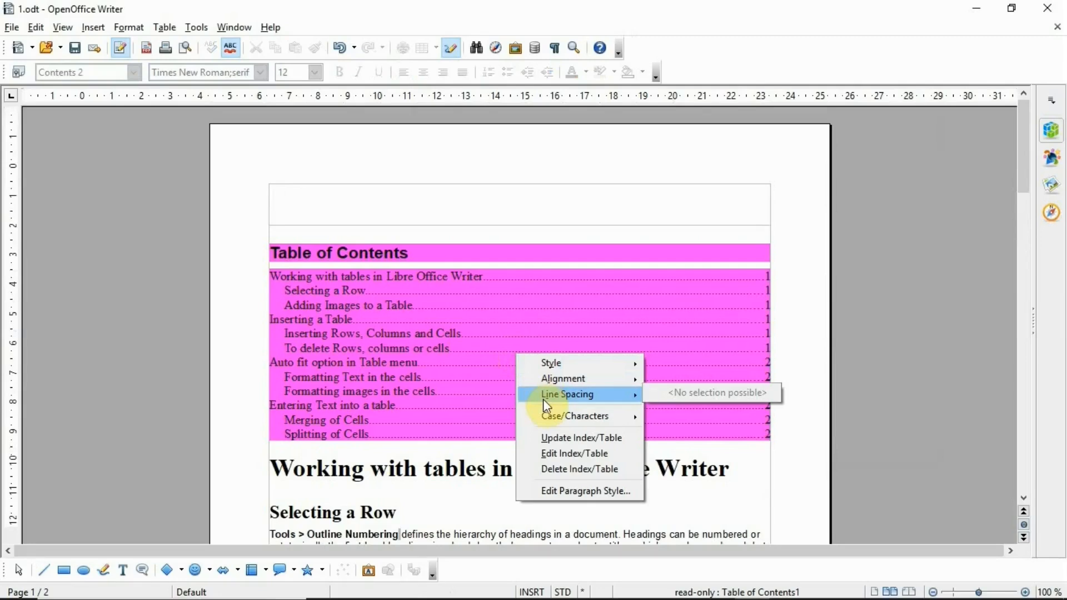
{"action": "left_click", "coordinate": [550, 438]}
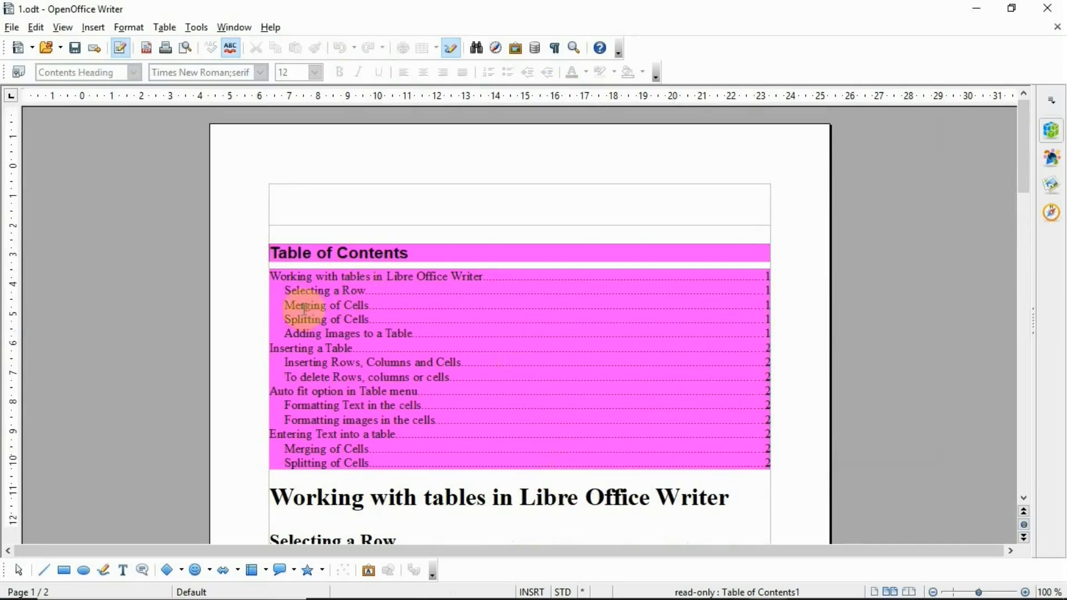
{"action": "left_click_drag", "start_coordinate": [282, 305], "coordinate": [403, 319]}
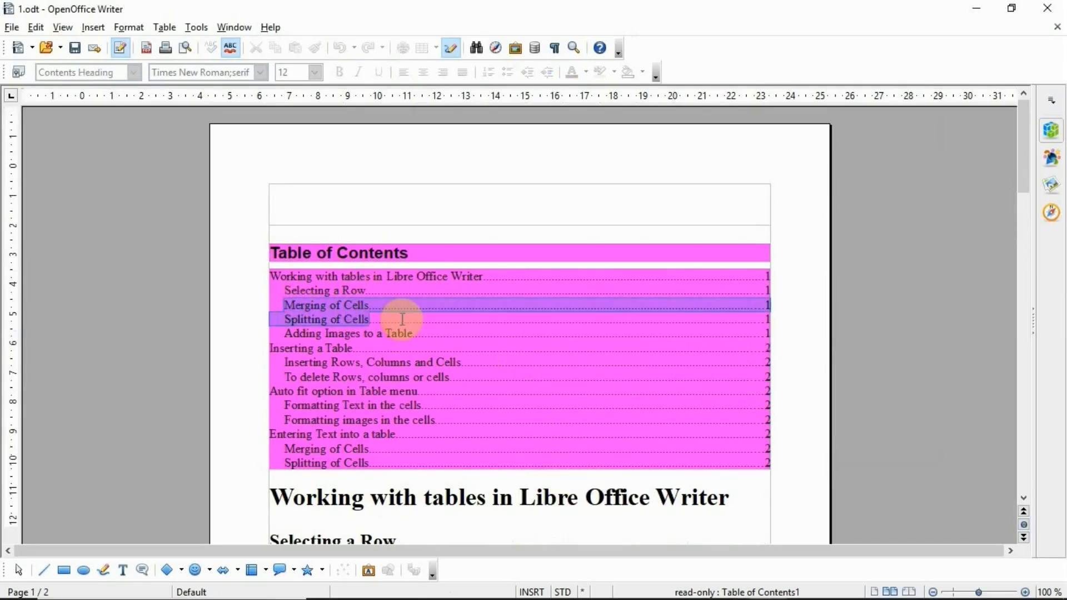
{"action": "left_click", "coordinate": [401, 318]}
- Delete the whole table of contents from the document
{"action": "left_click", "coordinate": [523, 325]}
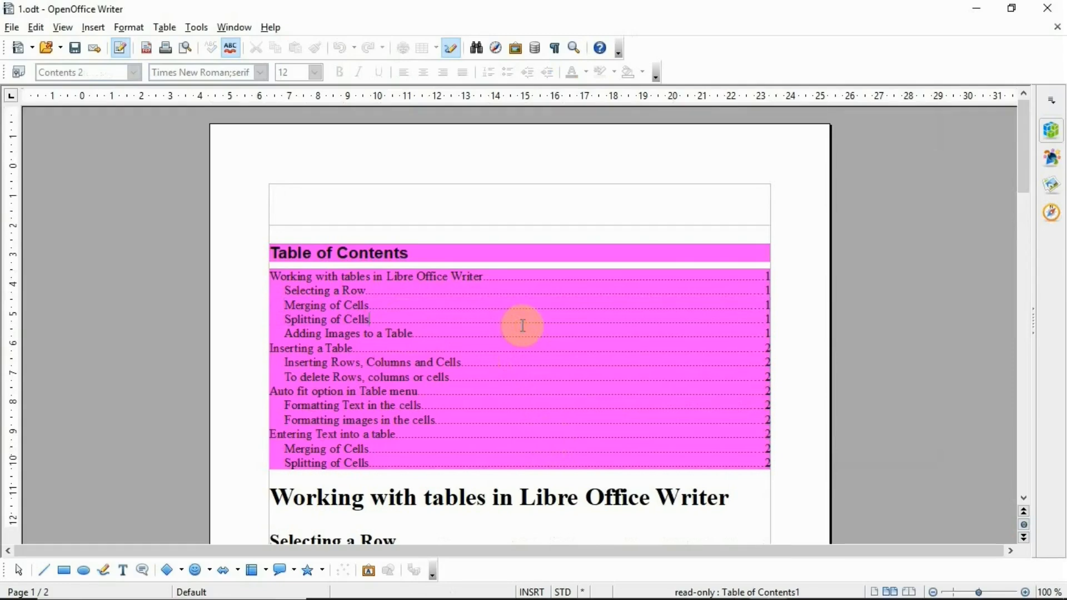
{"action": "right_click", "coordinate": [523, 325]}
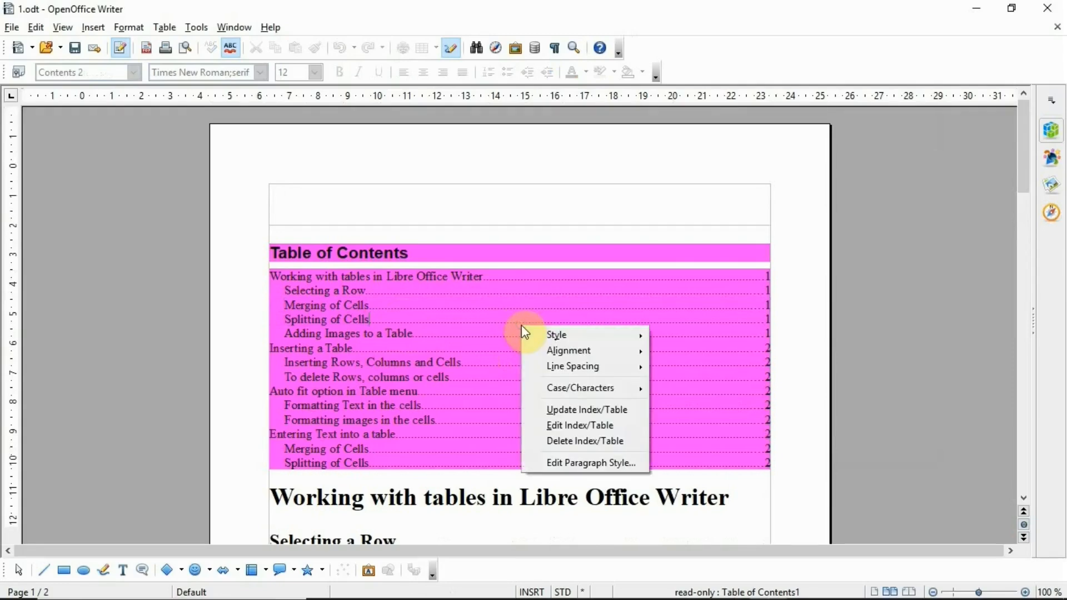
{"action": "left_click", "coordinate": [561, 443]}
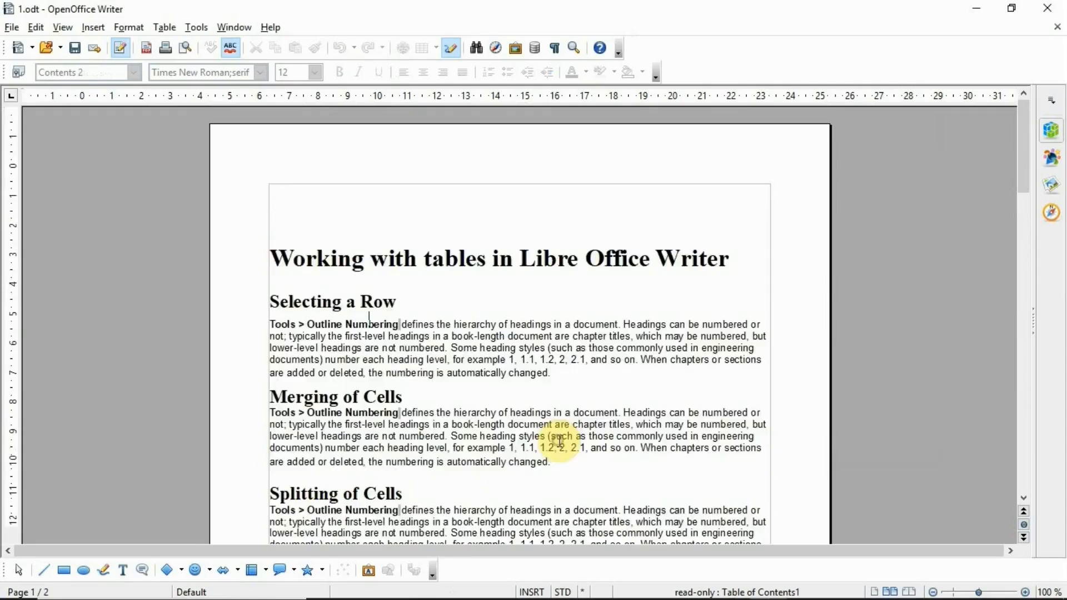